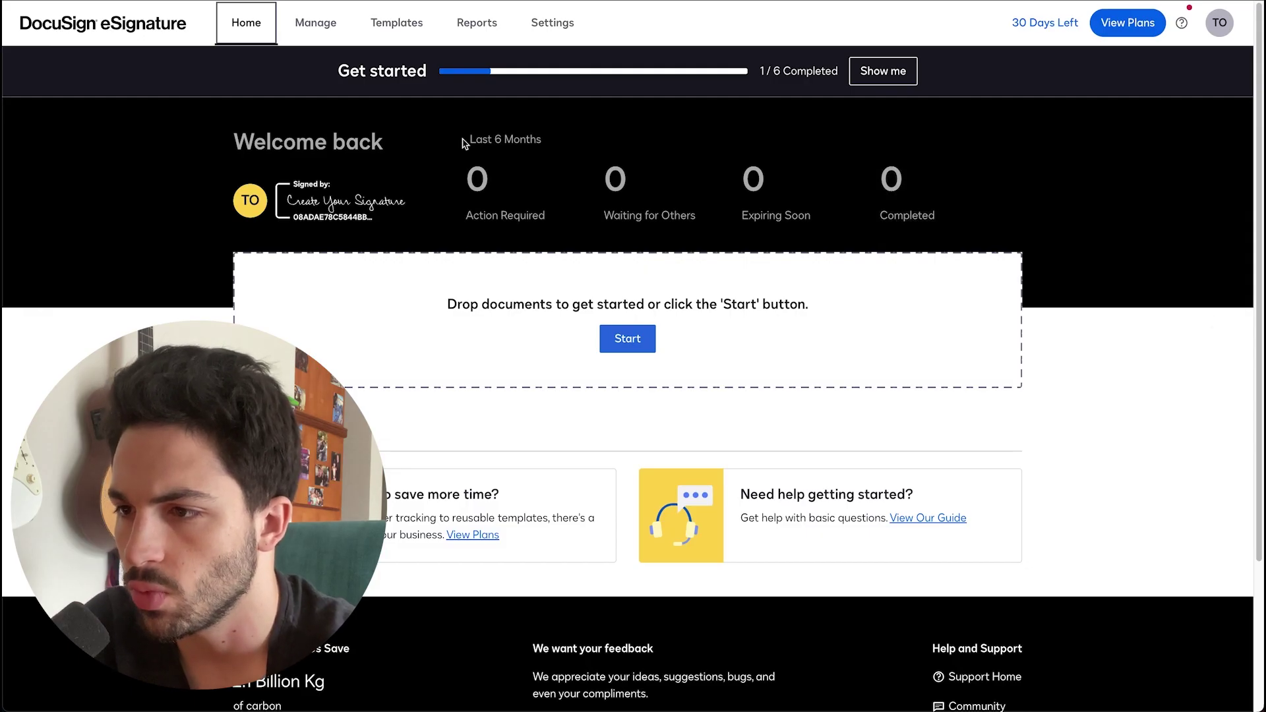
# - Tour the Home, Manage inbox and Templates pages, ending on the Reports Administrator dashboard
pyautogui.scroll(-3, 511, 303)
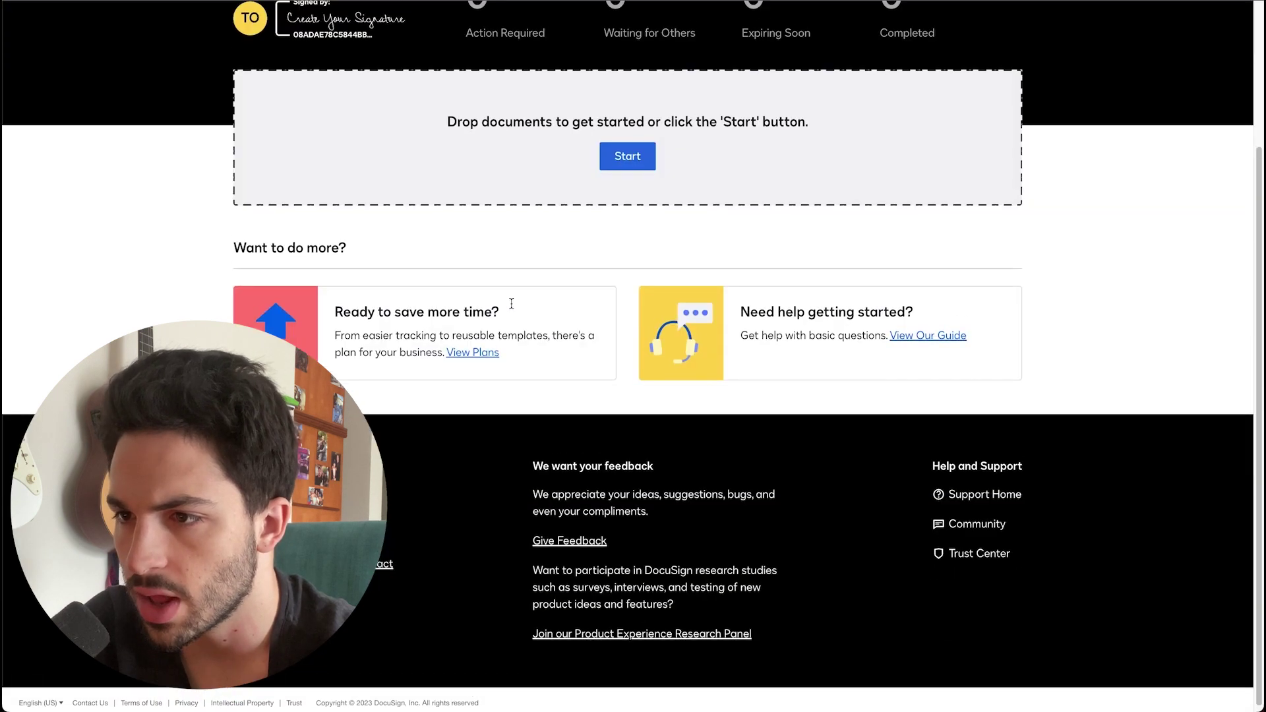
pyautogui.scroll(3, 453, 206)
pyautogui.click(328, 30)
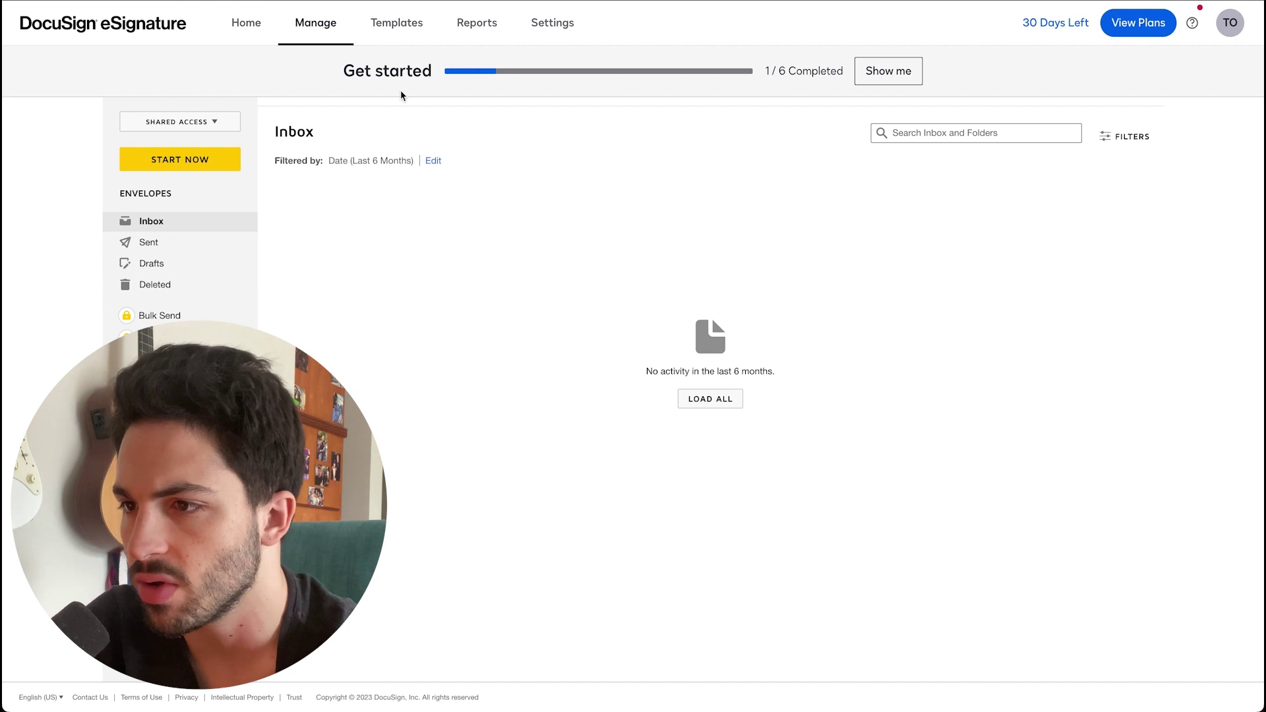
pyautogui.click(397, 28)
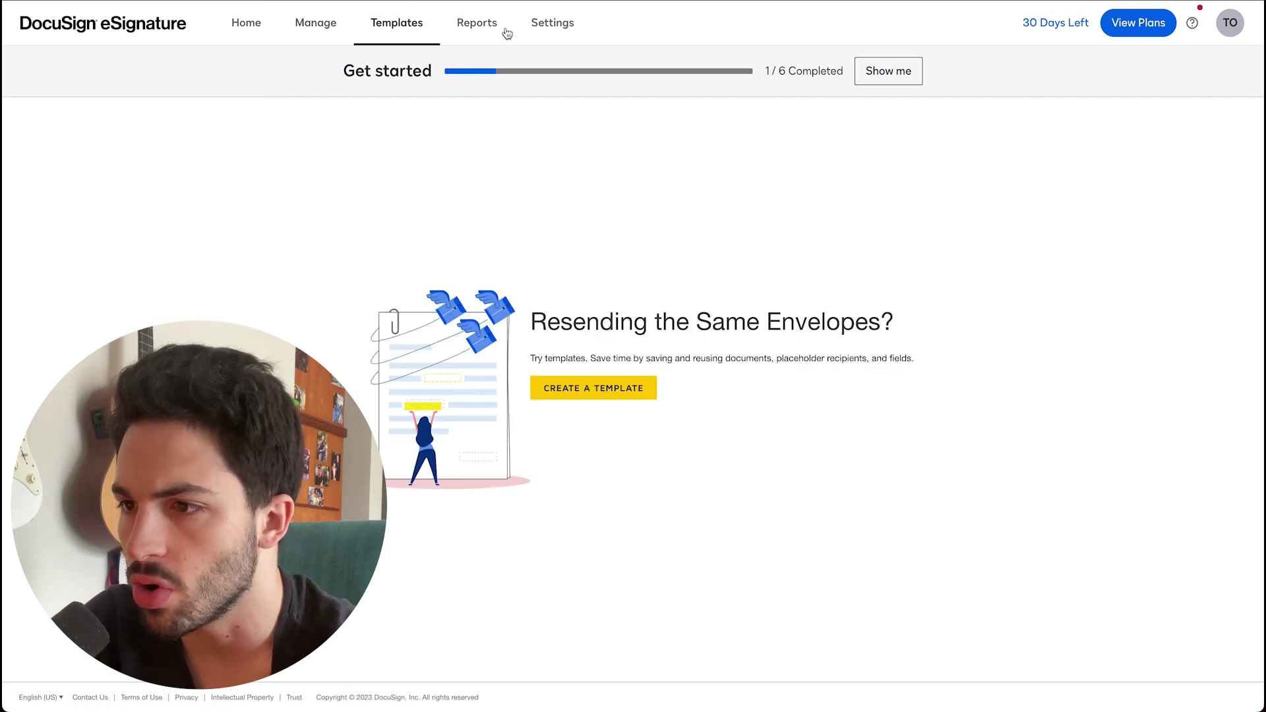
pyautogui.click(472, 40)
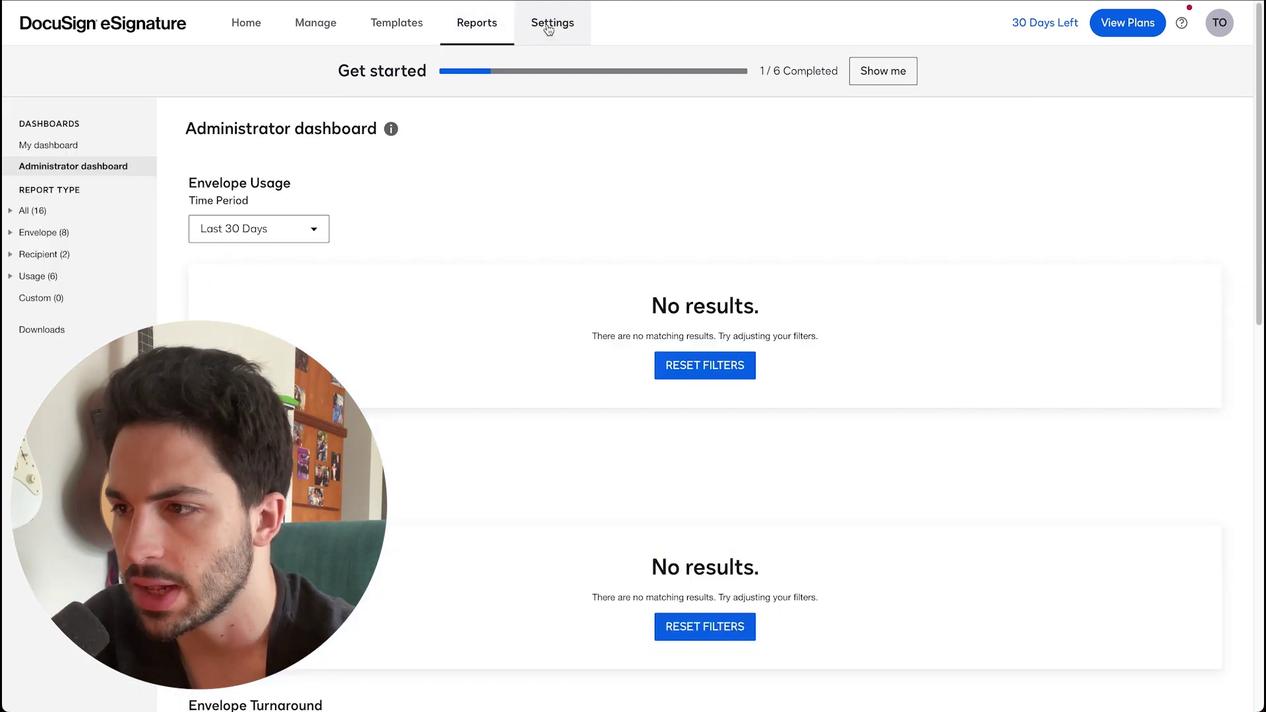
# - Review the Settings overview, Signing Settings and Sending Settings, then return to the Manage inbox
pyautogui.click(548, 28)
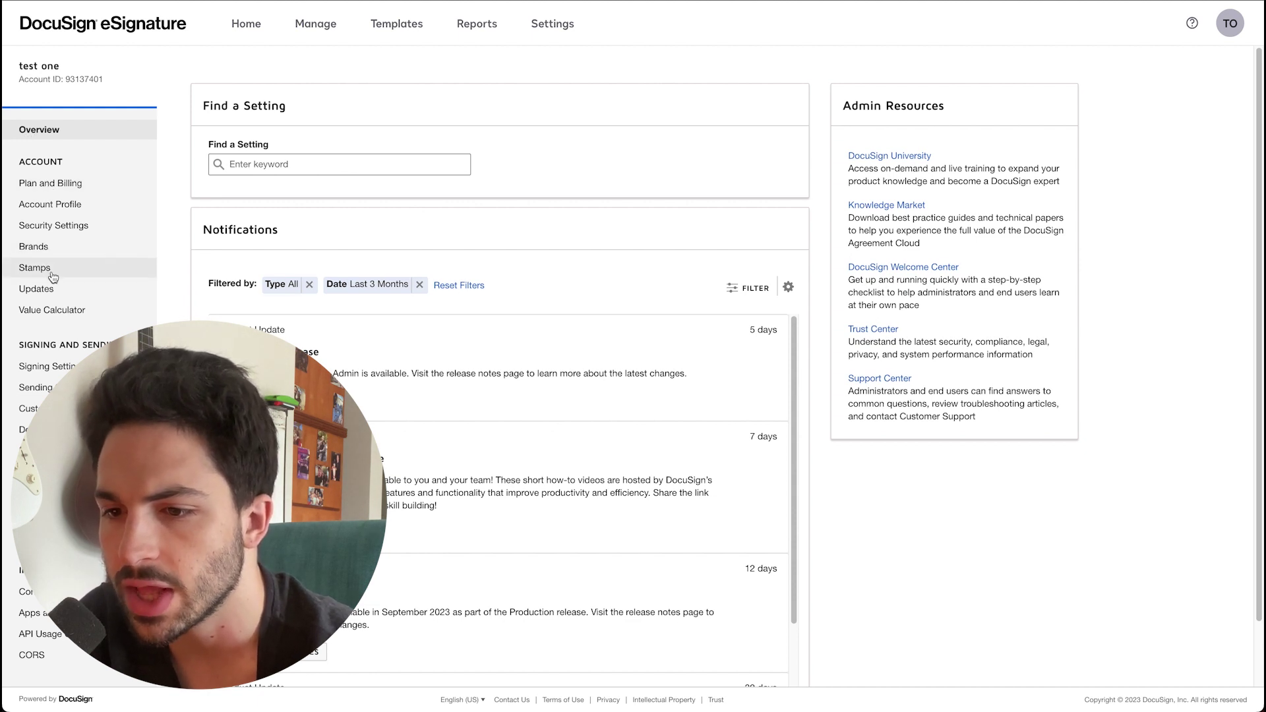
pyautogui.click(46, 366)
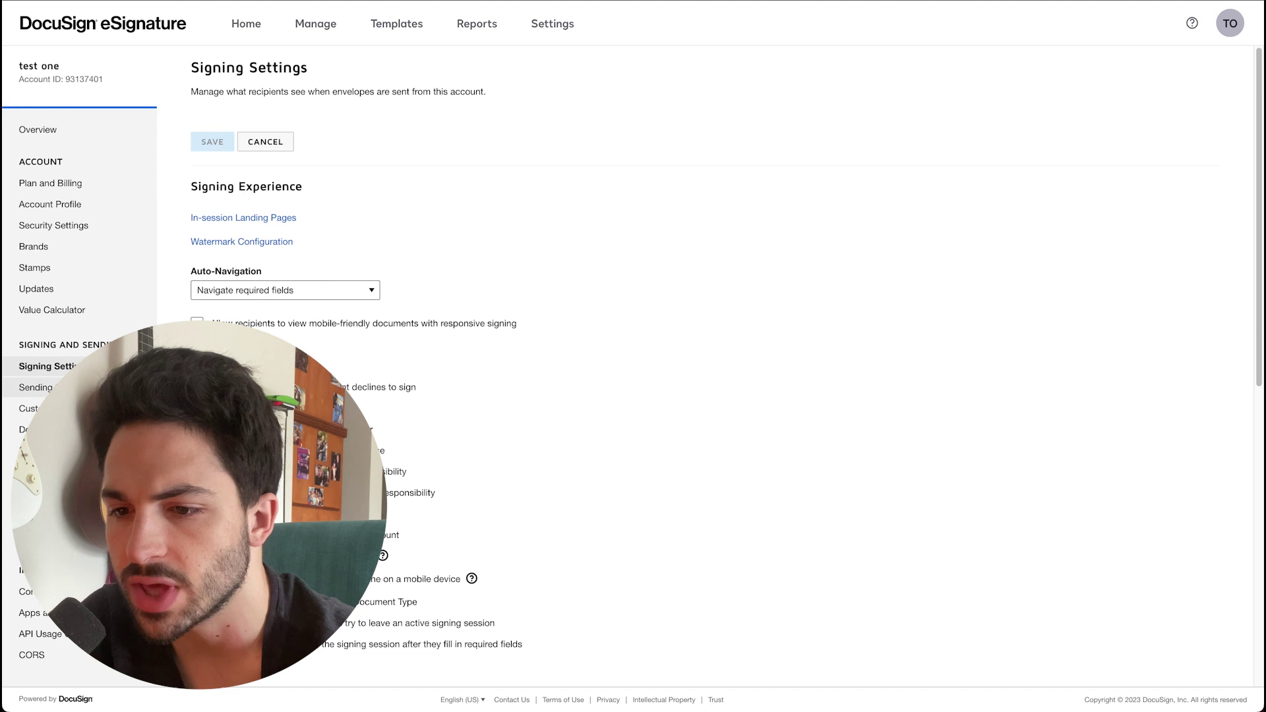
pyautogui.click(36, 387)
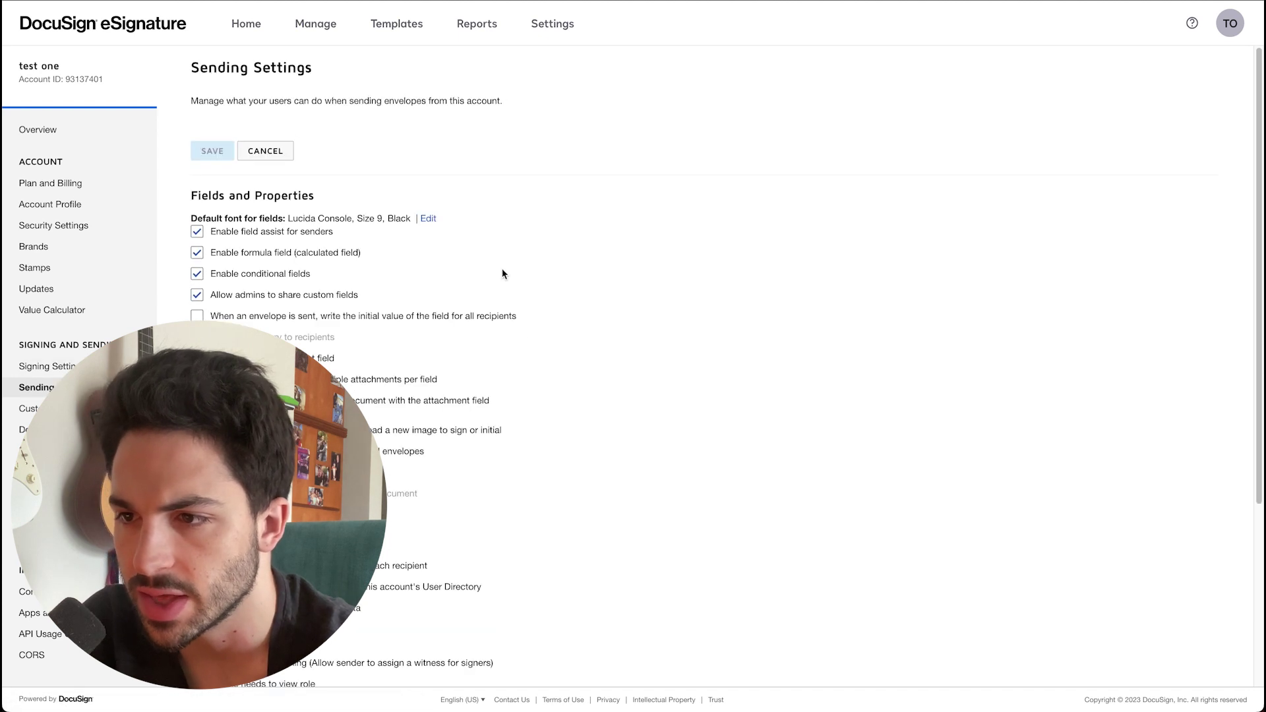
pyautogui.click(307, 26)
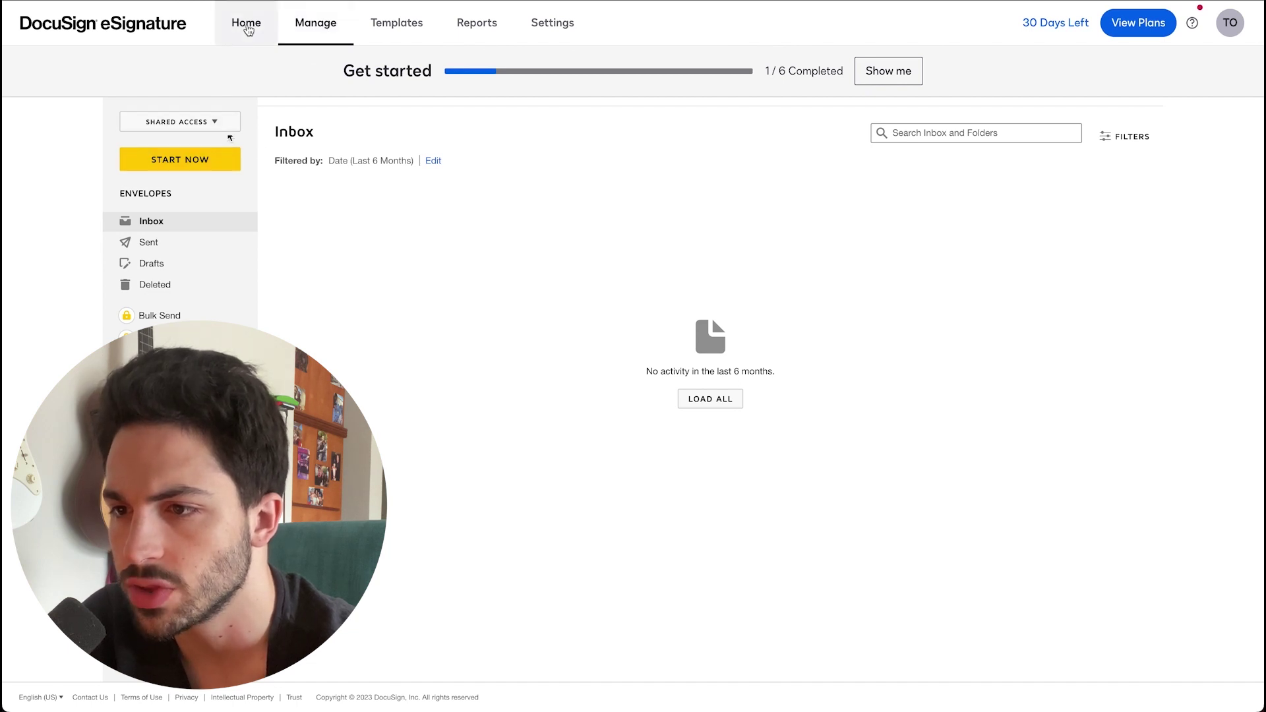
# - Start a new envelope from Home holding pdf-template-simple-contract-template.pdf
pyautogui.click(246, 25)
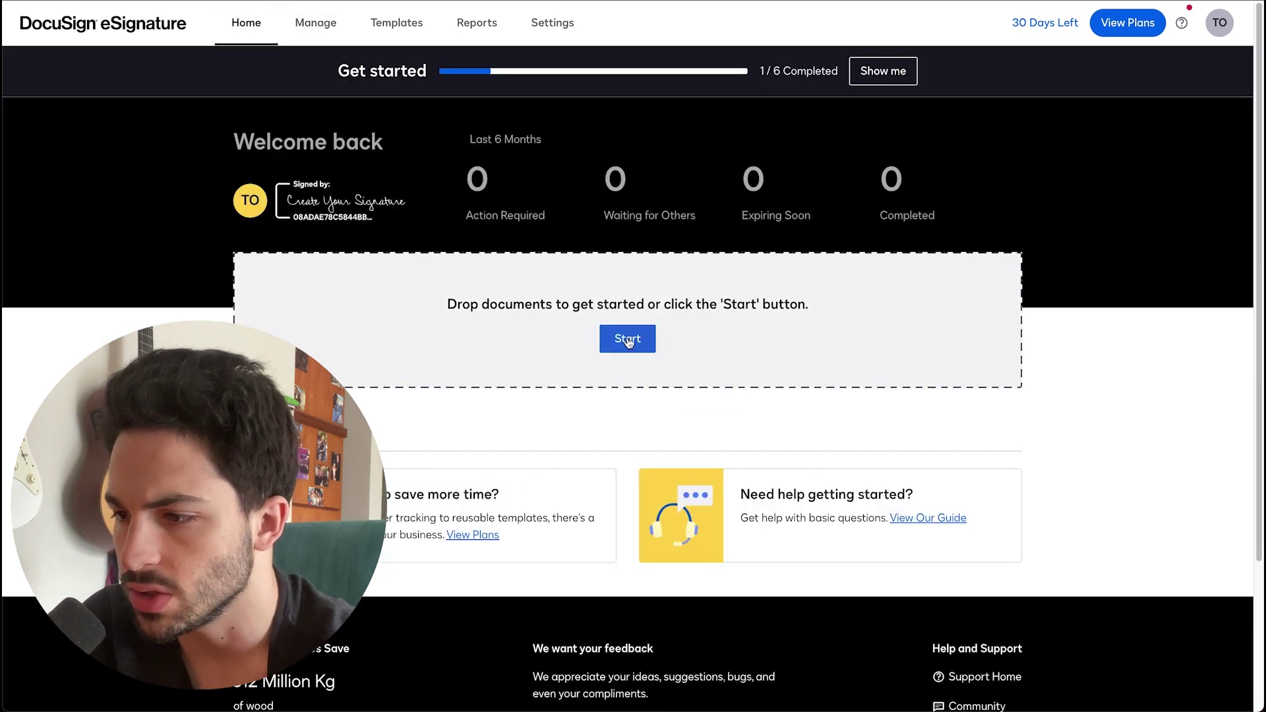
pyautogui.click(627, 339)
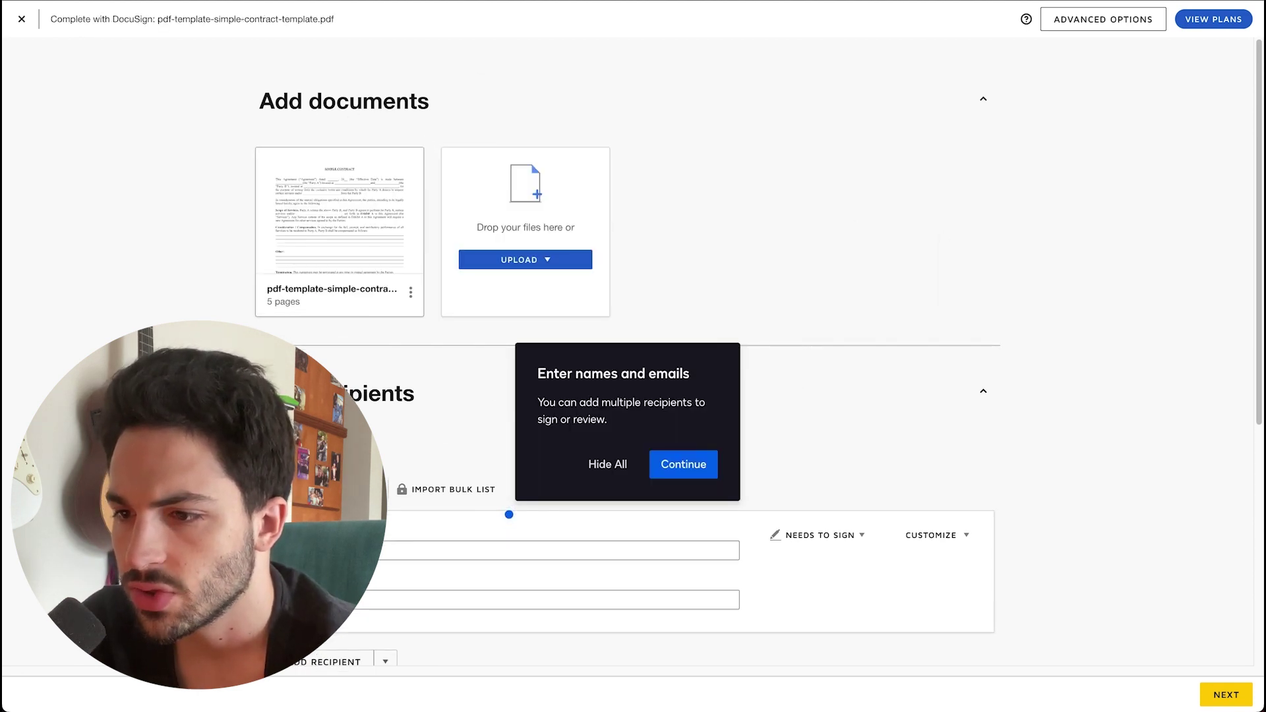
# - Enter the first recipient's name in the recipient fields
pyautogui.scroll(-3, 560, 377)
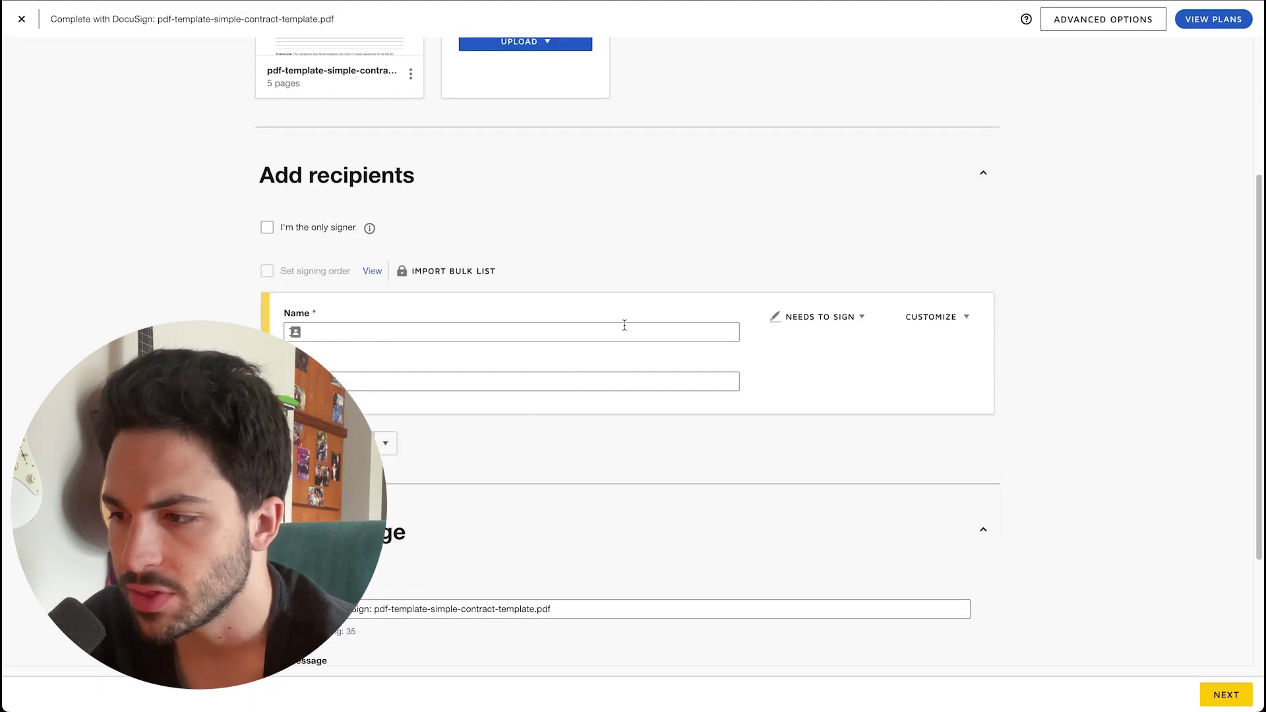
pyautogui.click(511, 338)
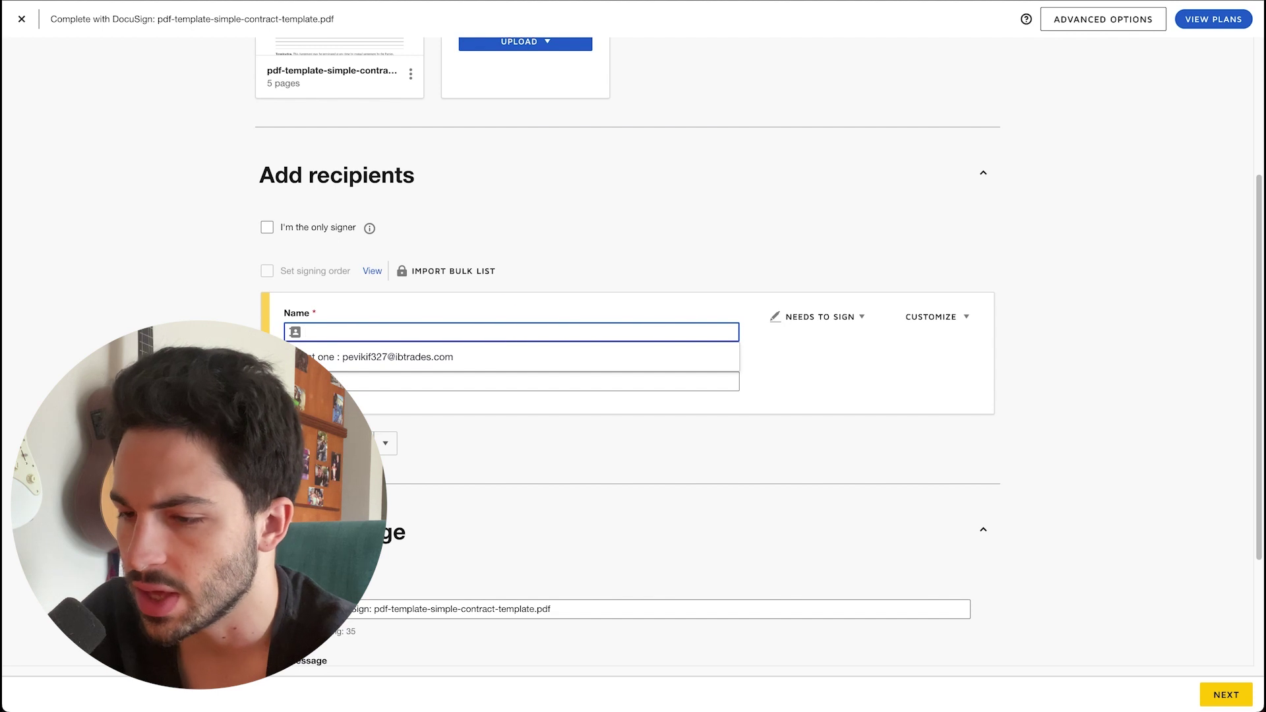
pyautogui.write('Thomas')
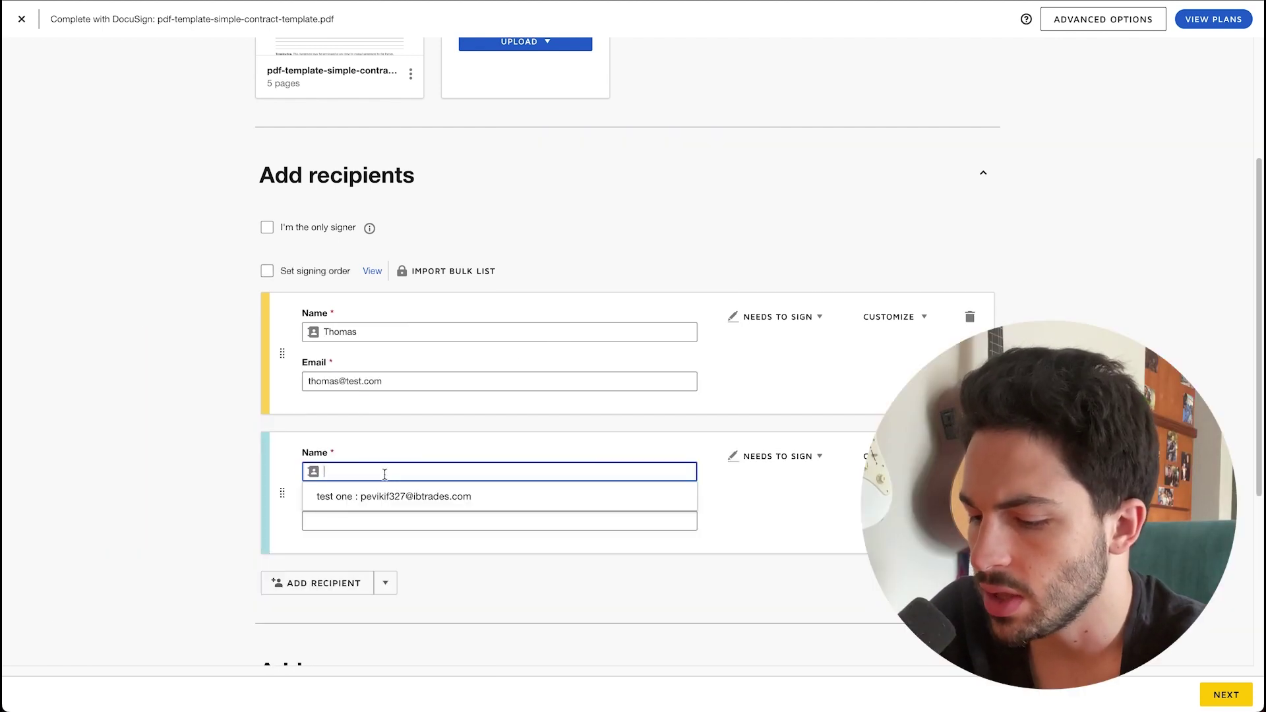
pyautogui.write('j')
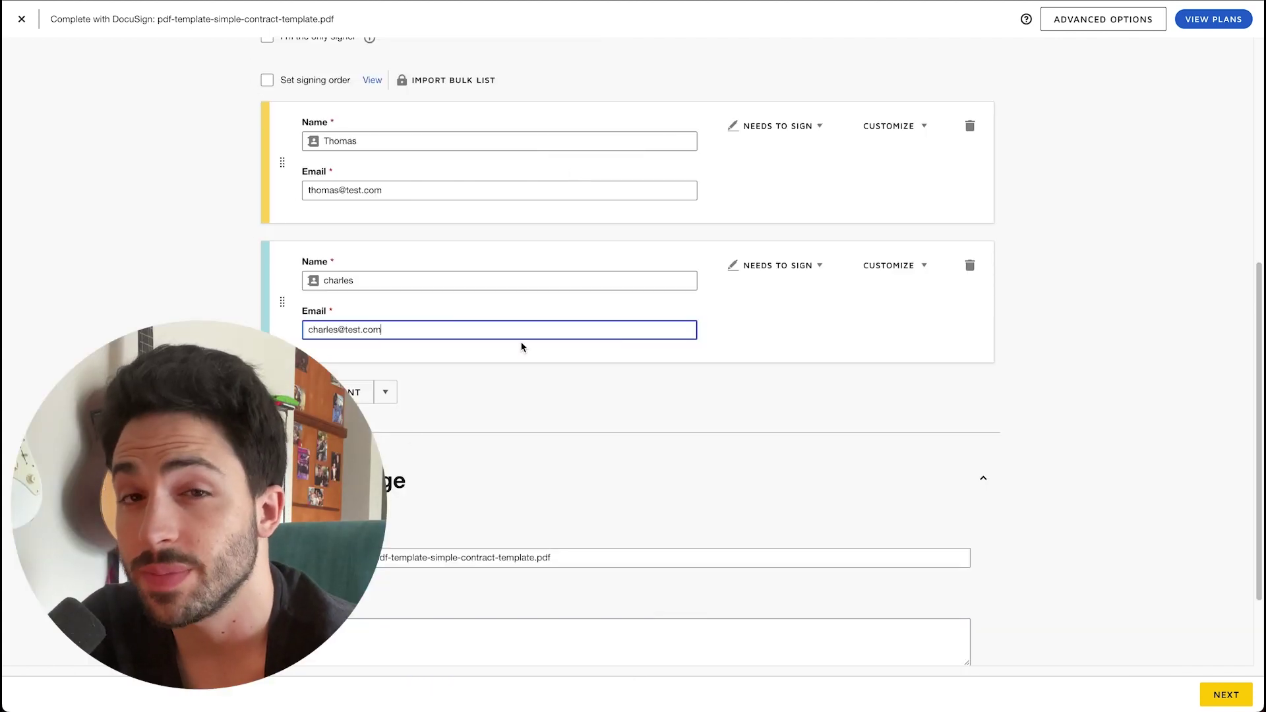
# - Keep the first recipient's role as Needs to Sign, leaving Customize options unchanged
pyautogui.click(787, 127)
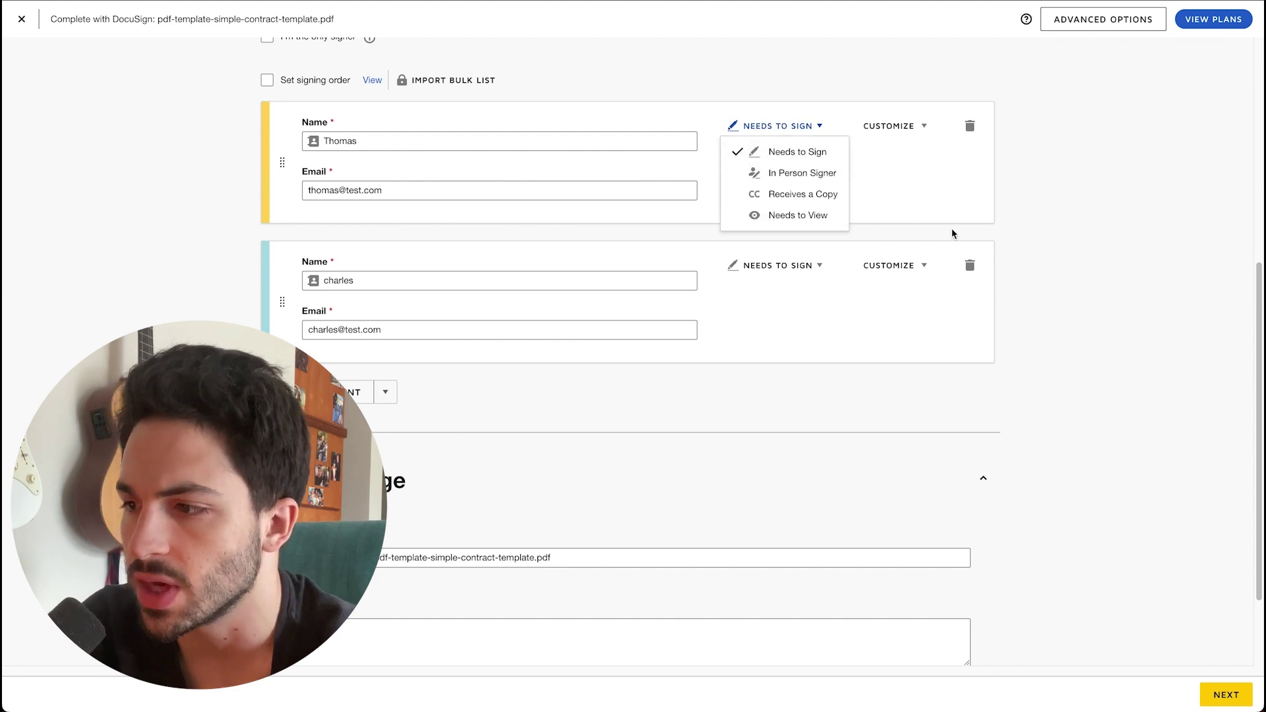
pyautogui.click(944, 179)
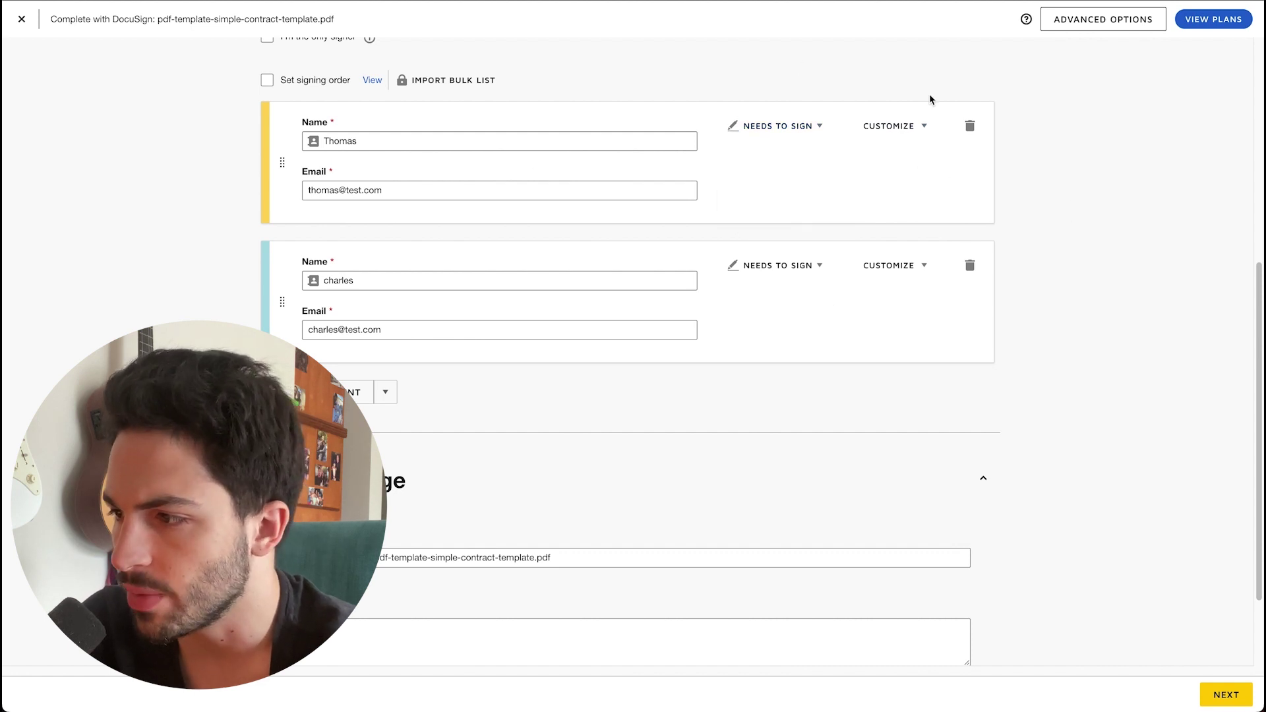
pyautogui.click(901, 126)
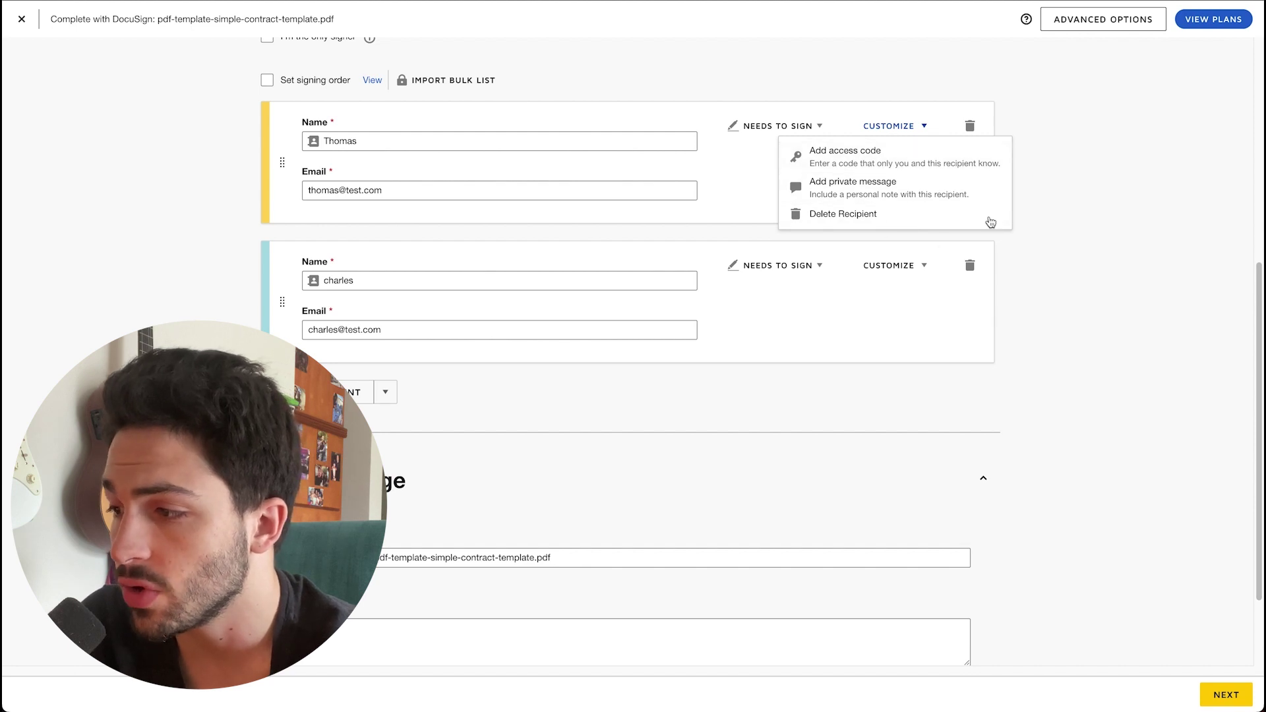
pyautogui.click(835, 199)
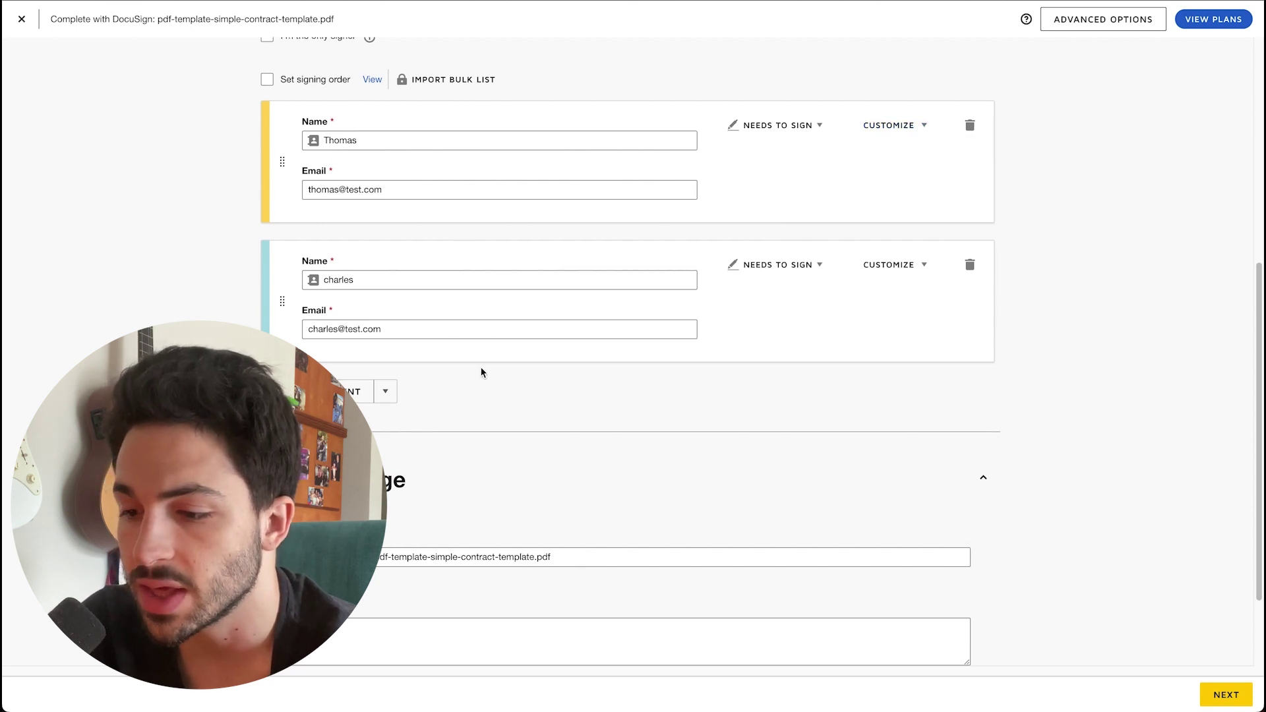
# - Replace the email subject with 'simple contract' and proceed to the field editor
pyautogui.scroll(-3, 480, 372)
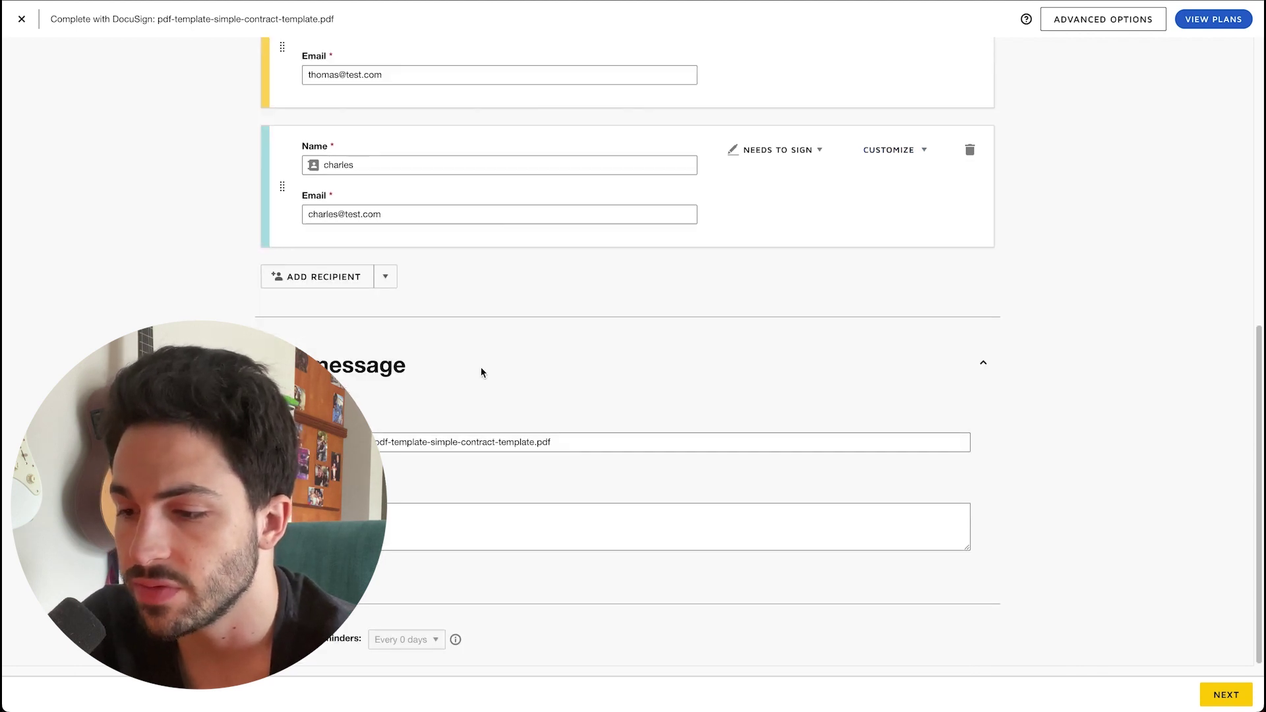
pyautogui.tripleClick(614, 446)
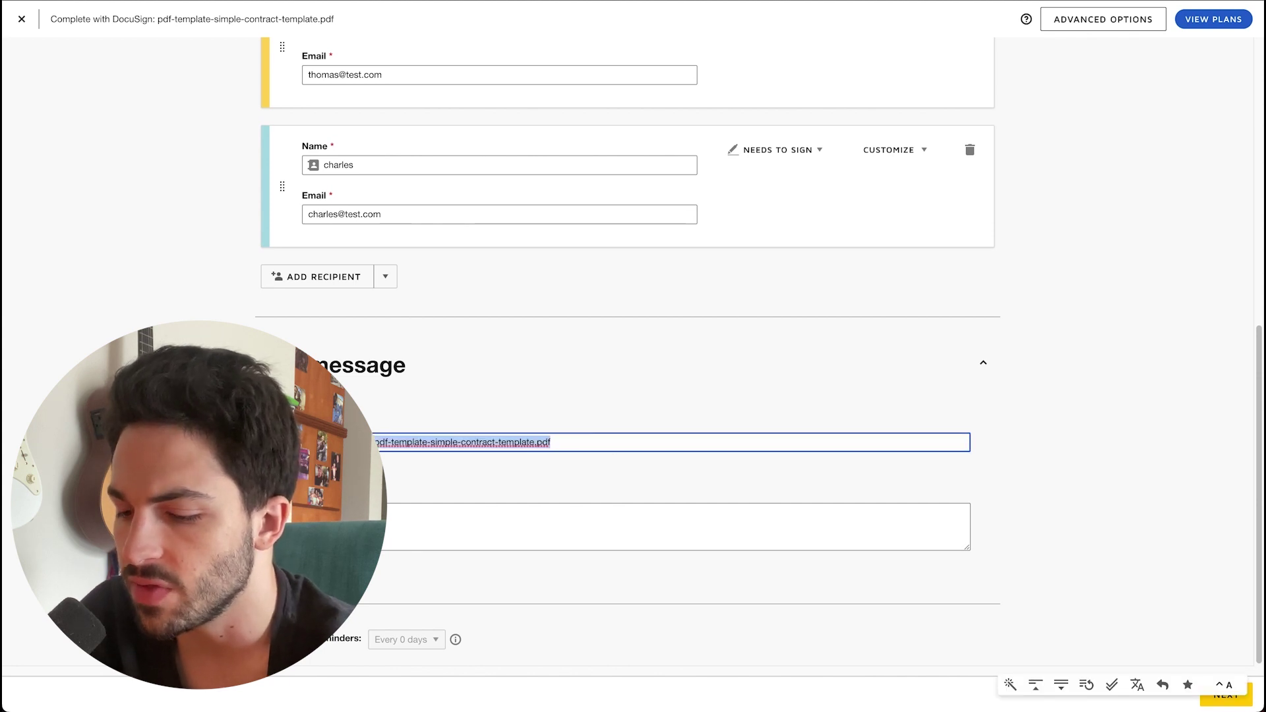
pyautogui.write('simple')
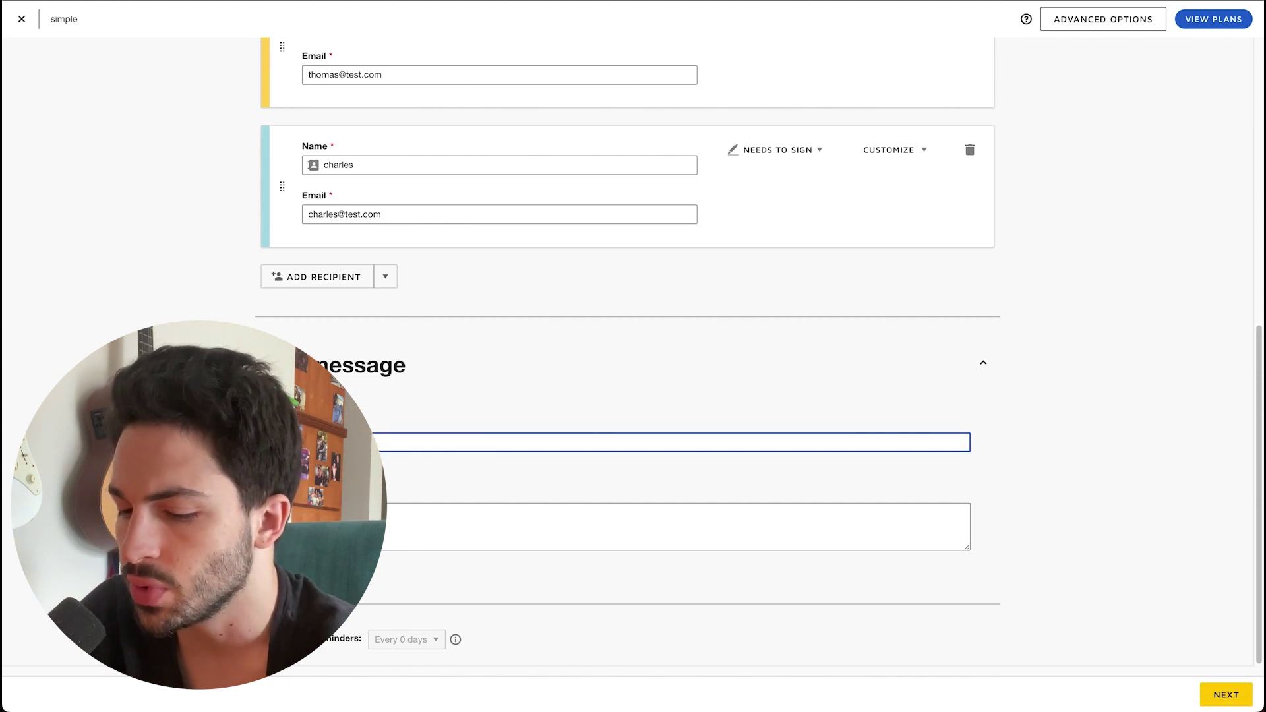
pyautogui.write(' contract')
pyautogui.click(557, 507)
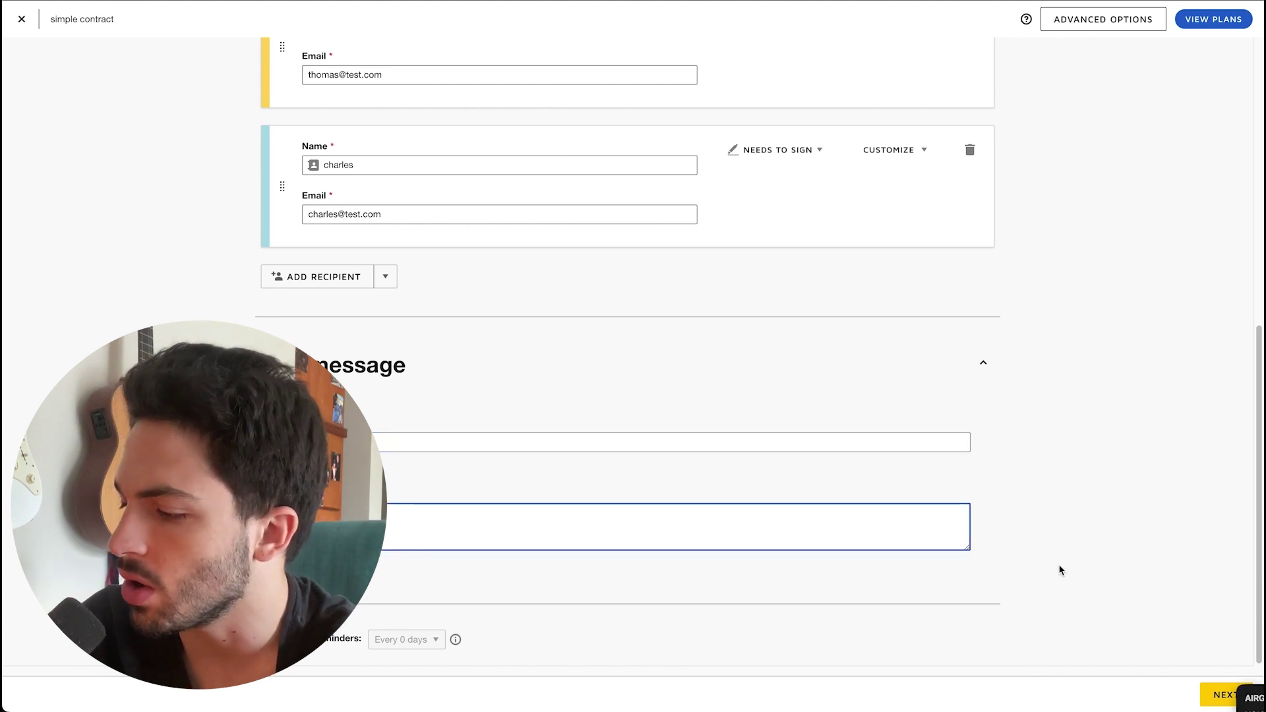
pyautogui.click(1224, 697)
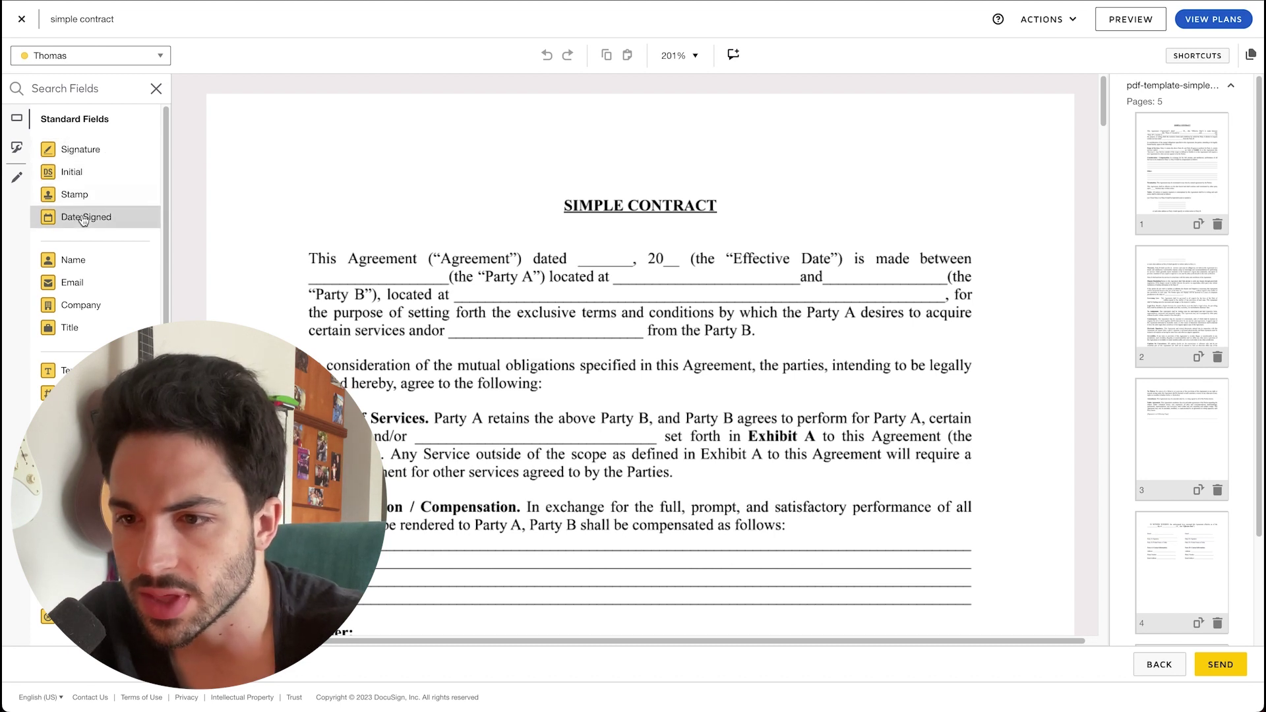
# - Place a Date Signed field after 'dated', assigned to the first signer
pyautogui.moveTo(82, 220); pyautogui.dragTo(573, 250)
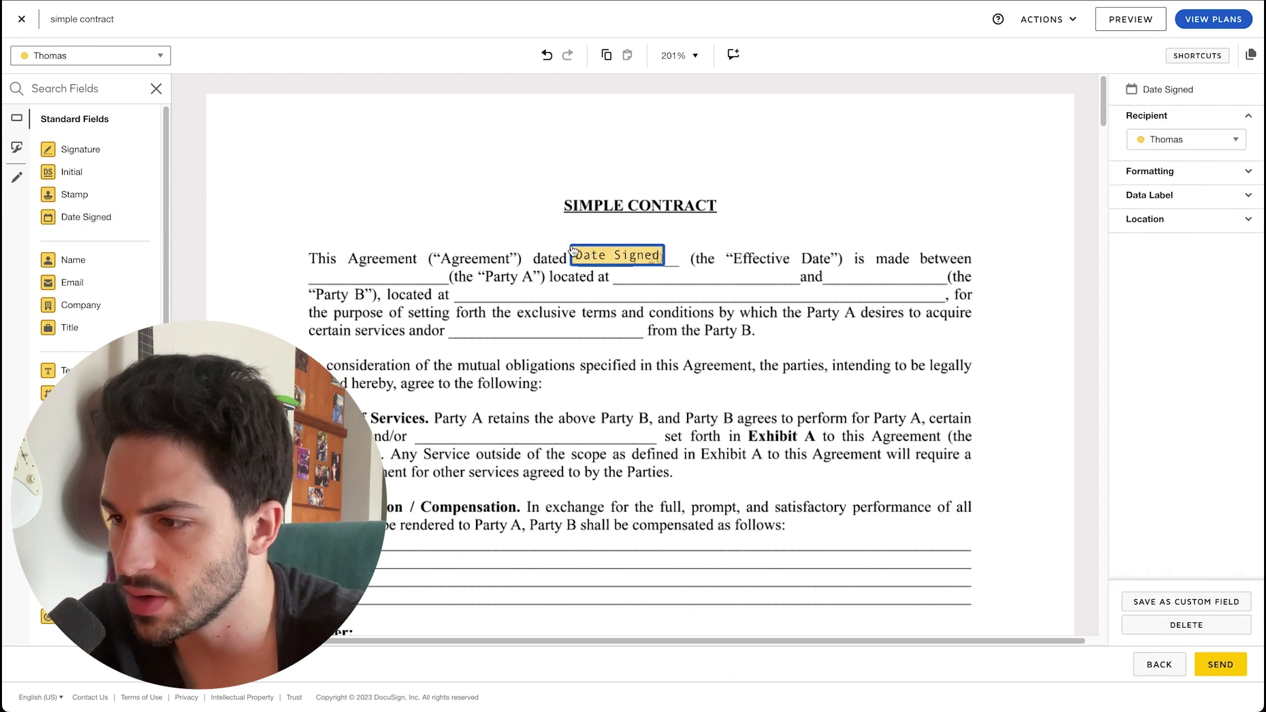
pyautogui.click(1184, 139)
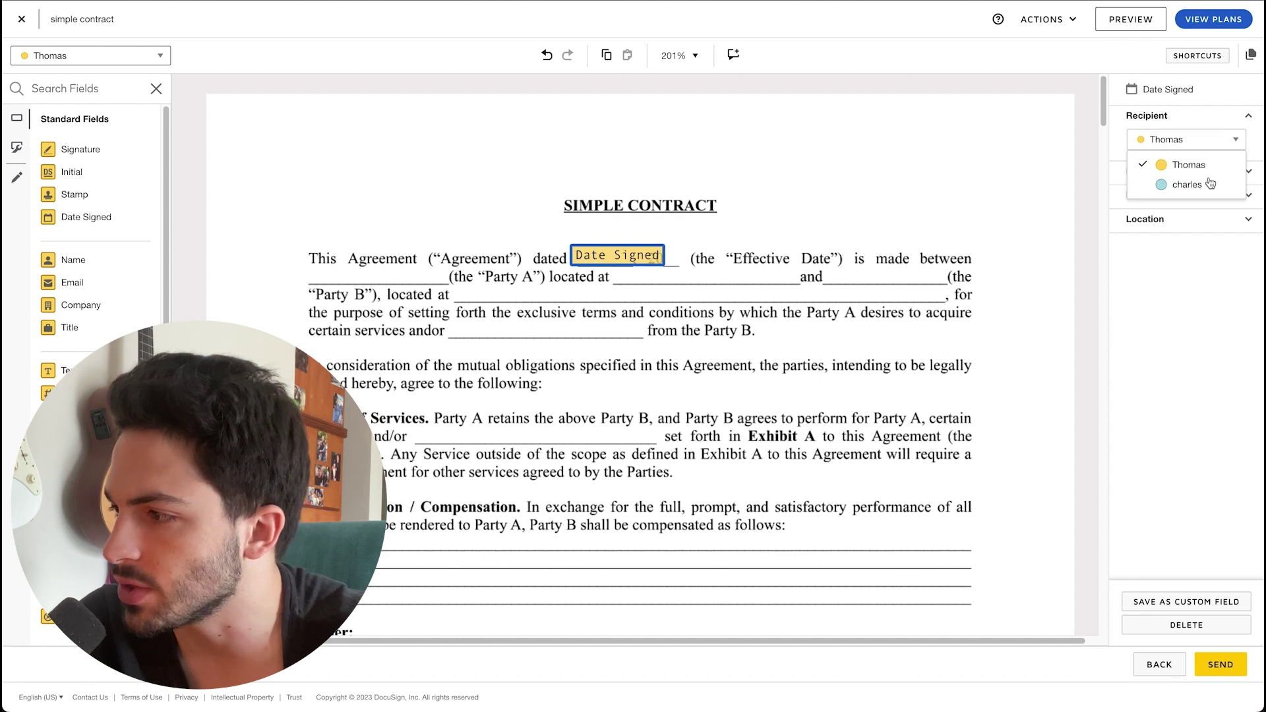
pyautogui.click(1196, 325)
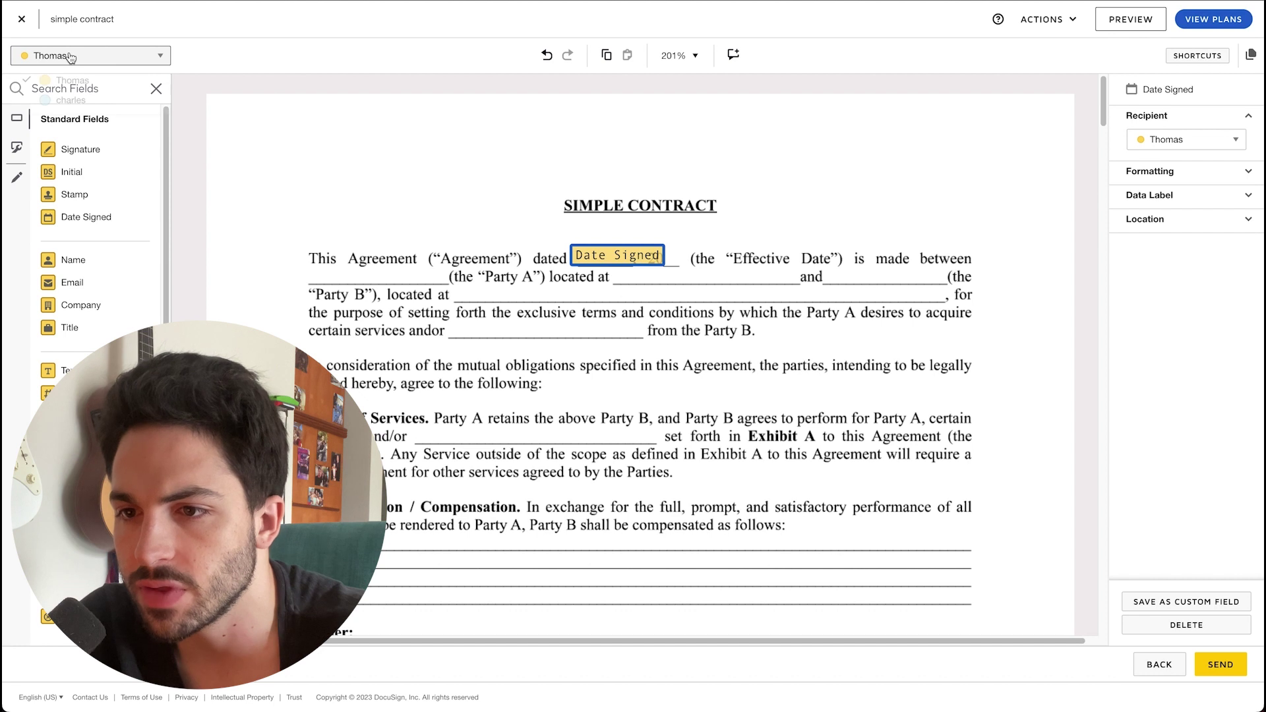
# - Add a stamp above the title and a Party A Full Name field for the second signer
pyautogui.click(89, 99)
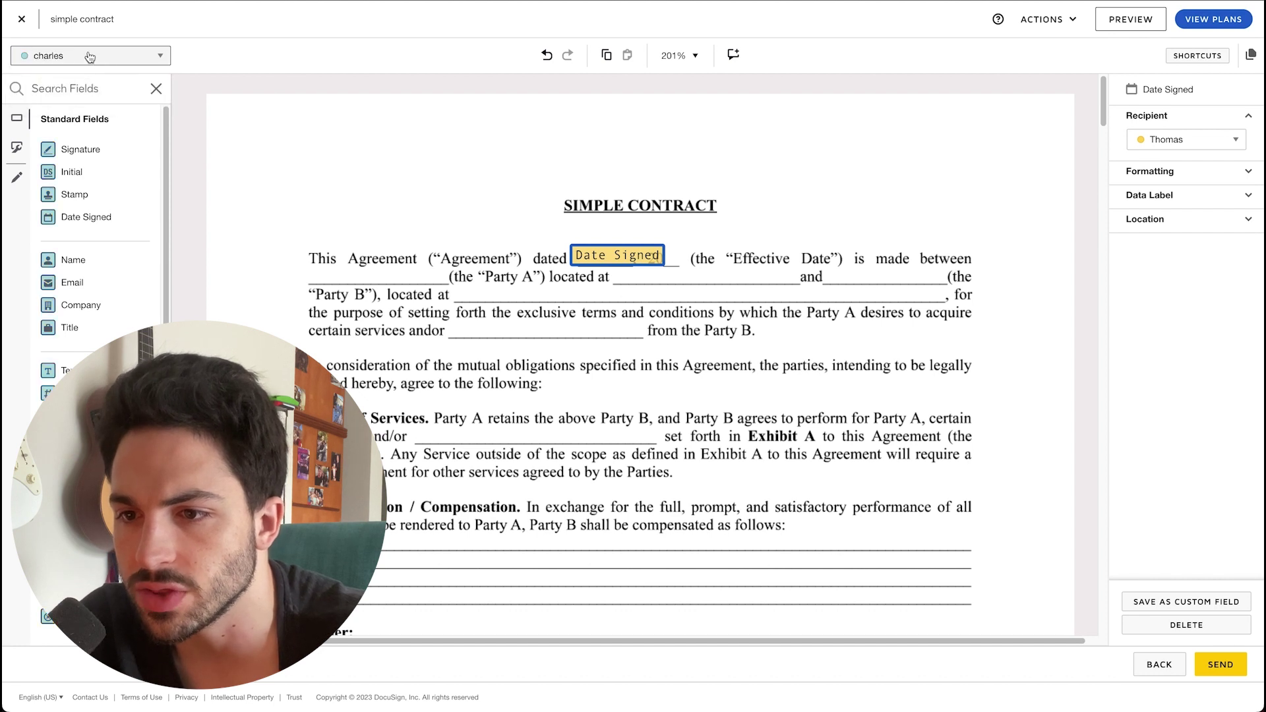
pyautogui.moveTo(72, 196); pyautogui.dragTo(302, 137)
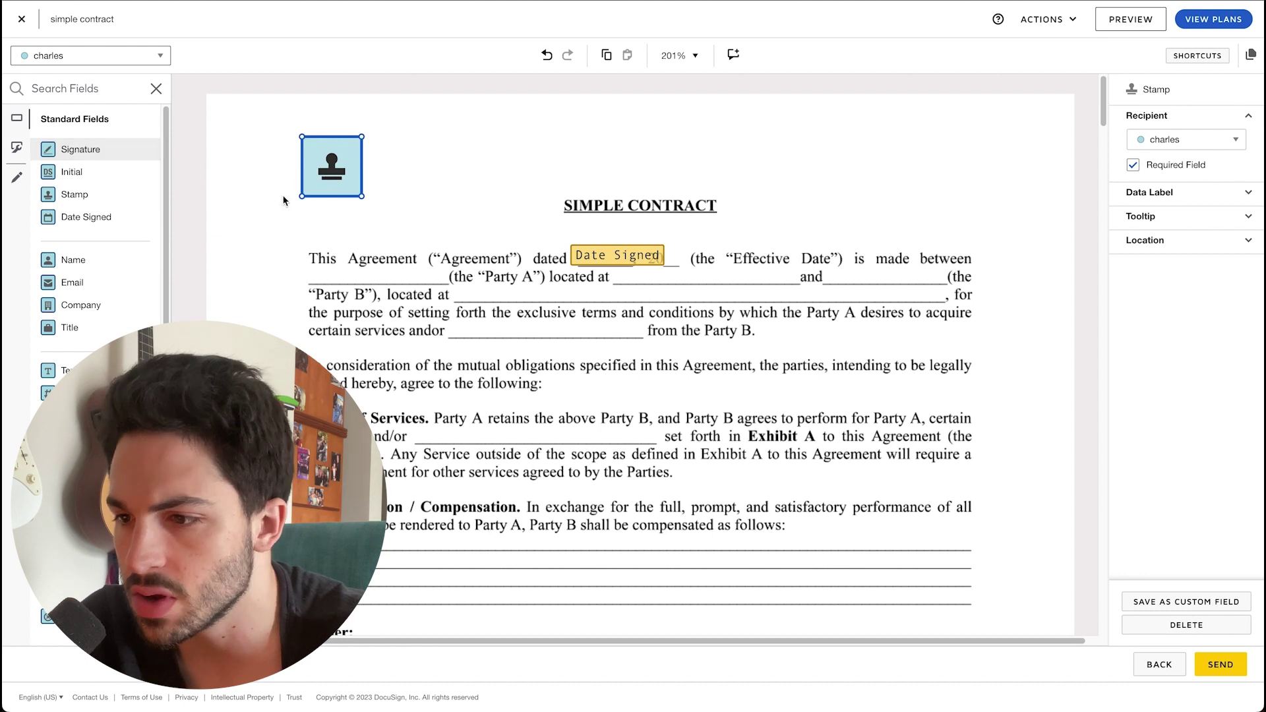
pyautogui.scroll(-2, 517, 388)
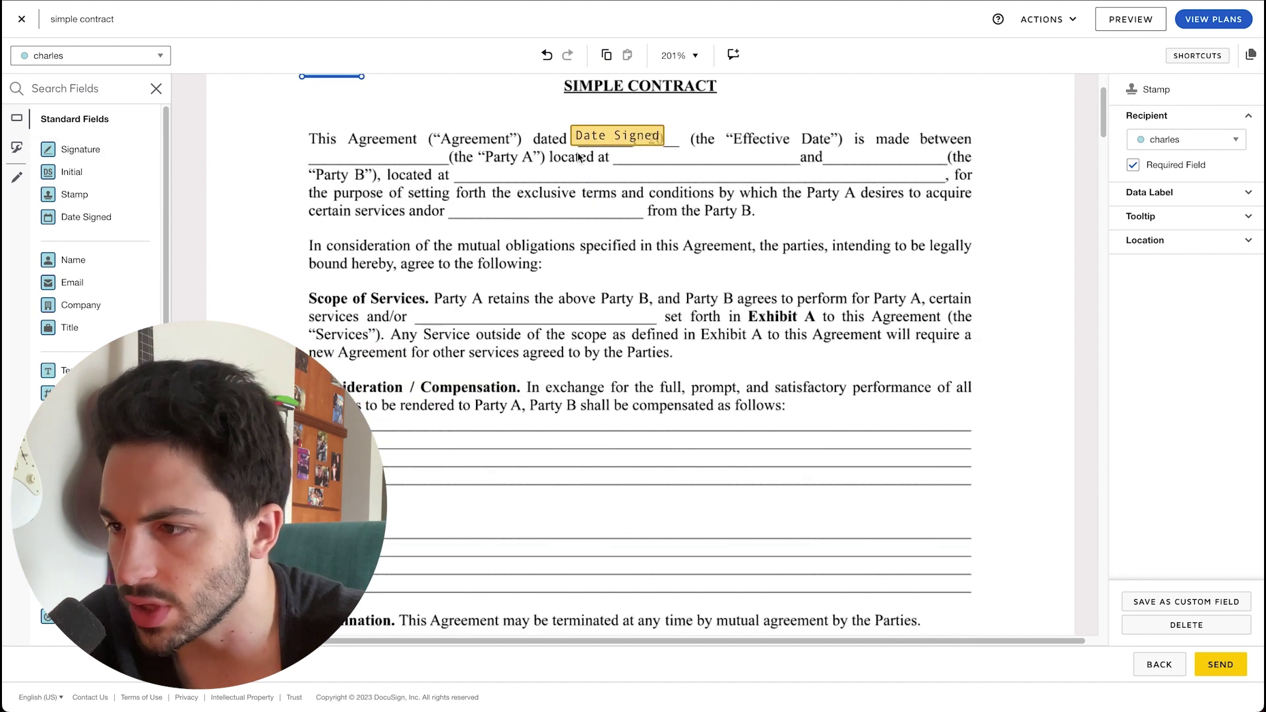
pyautogui.moveTo(72, 260); pyautogui.dragTo(310, 151)
# - Add a Full Name field on the Party B blank for the first signer
pyautogui.click(115, 59)
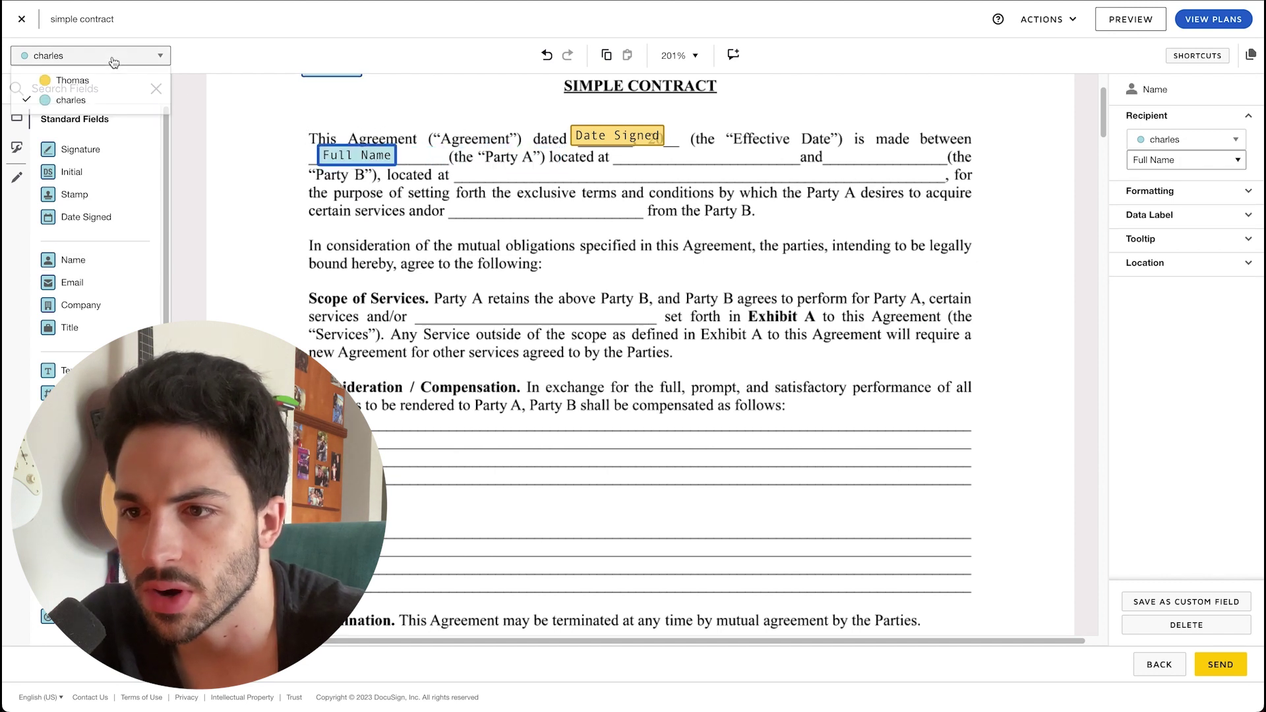
pyautogui.click(92, 80)
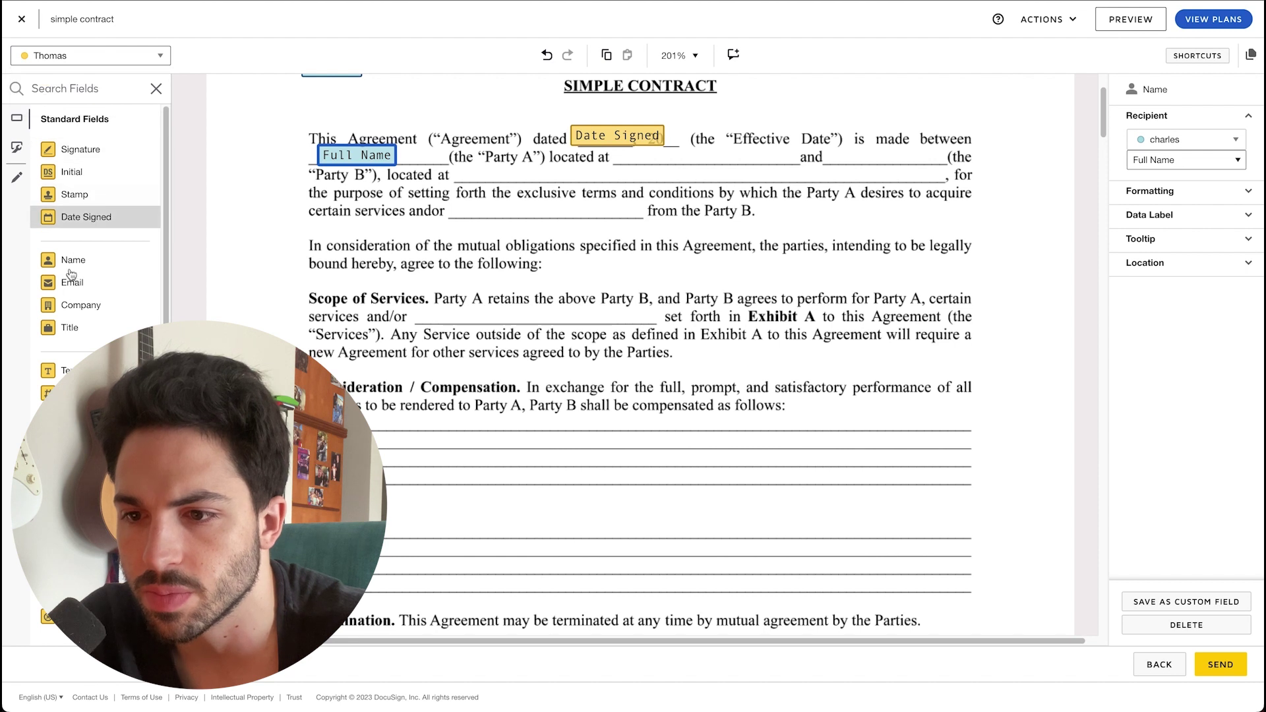
pyautogui.moveTo(73, 260); pyautogui.dragTo(663, 150)
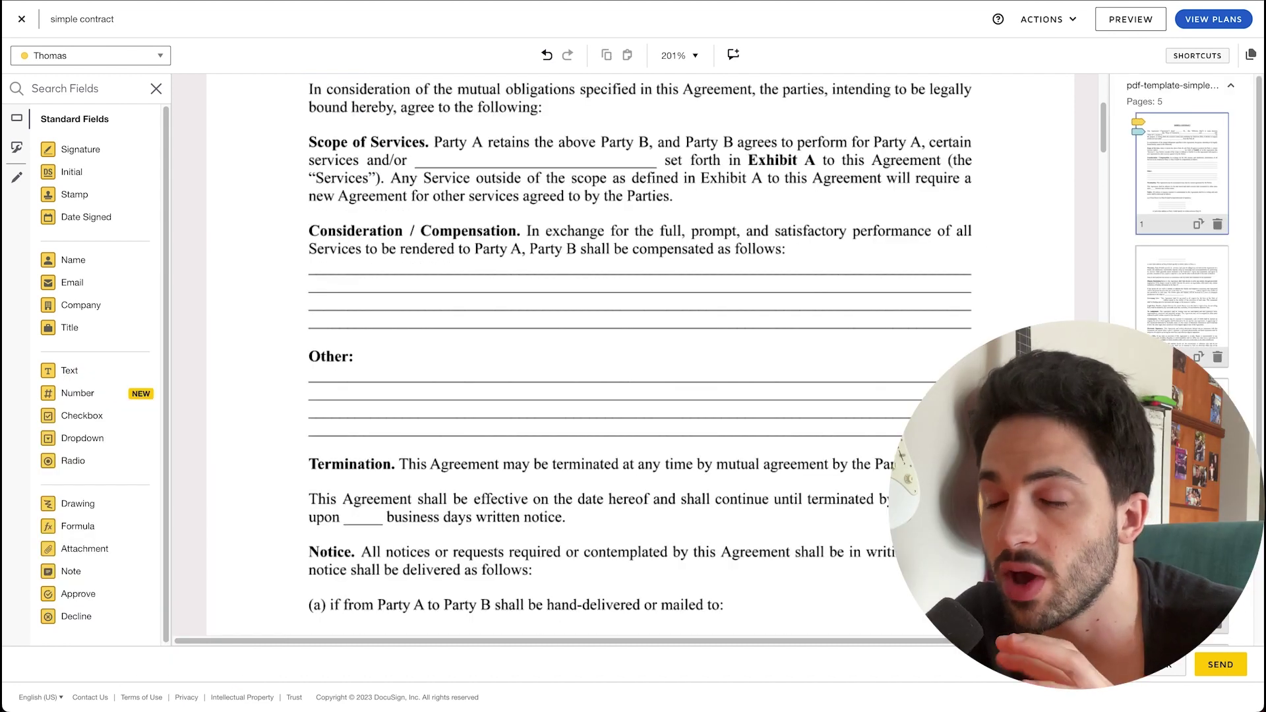
# - Place a text field under Compensation, enlarged to cover the compensation lines
pyautogui.click(69, 370)
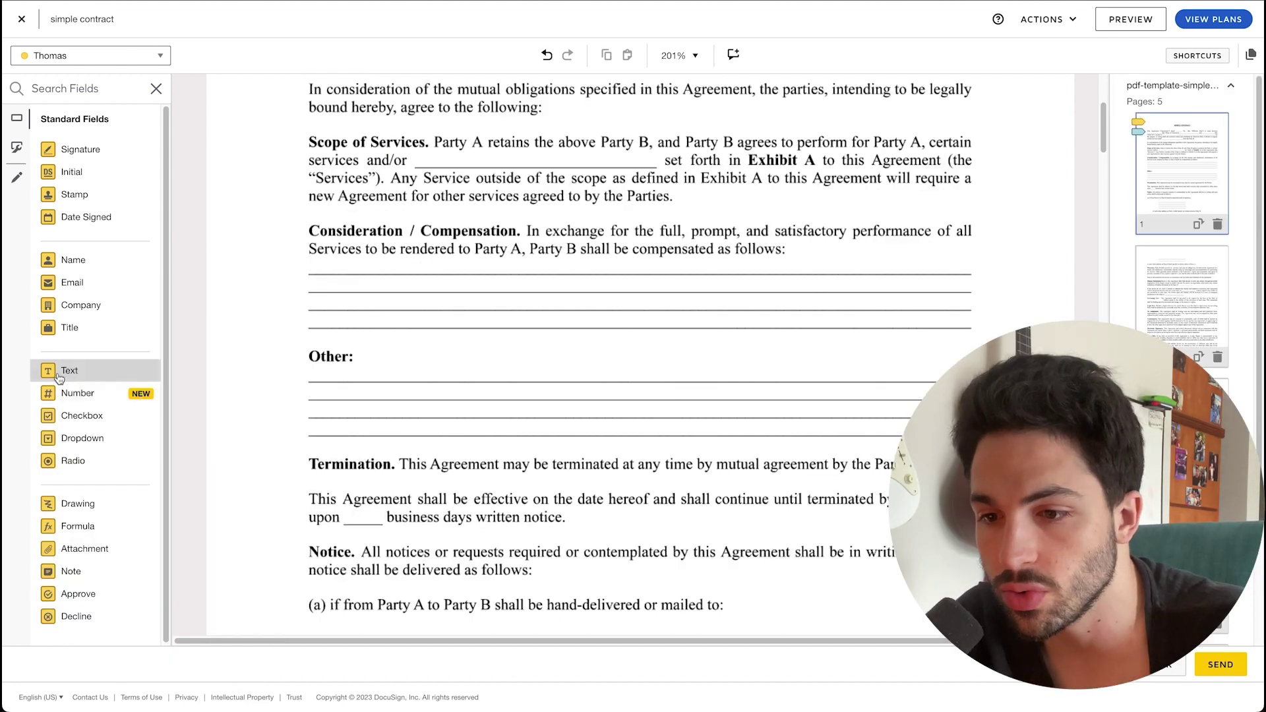
pyautogui.moveTo(301, 293); pyautogui.dragTo(305, 255)
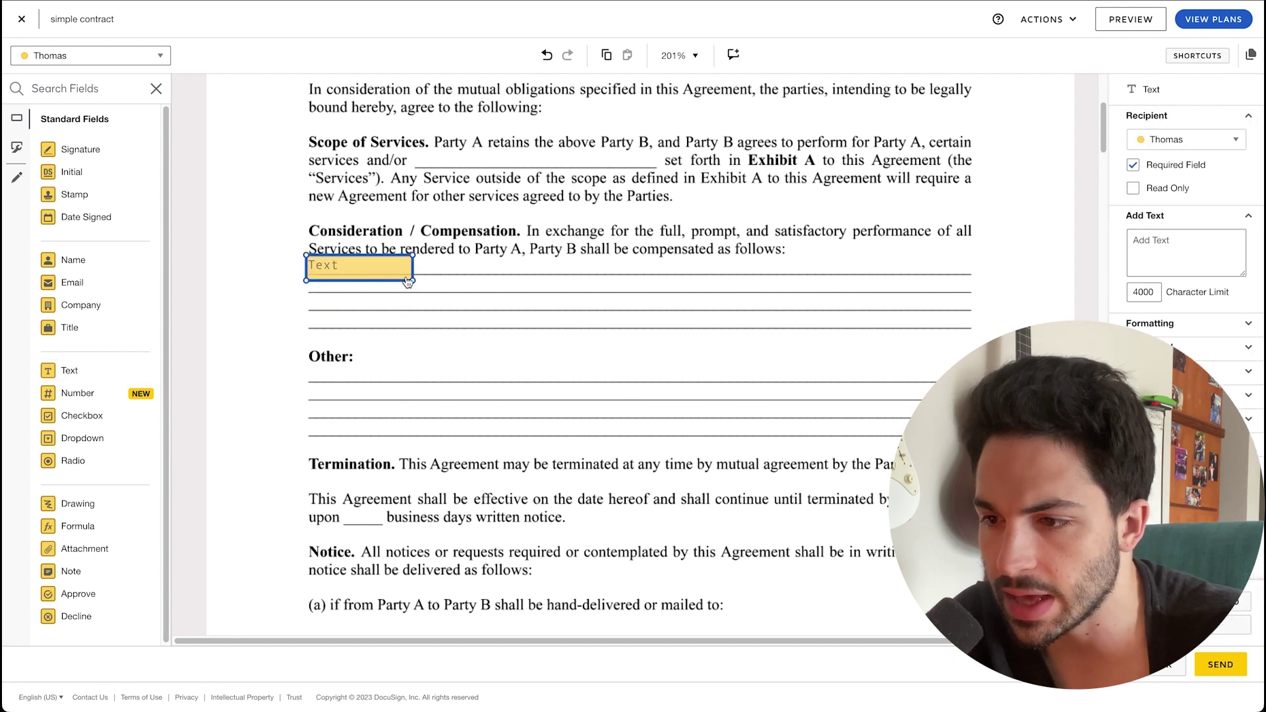
pyautogui.moveTo(414, 280); pyautogui.dragTo(949, 325)
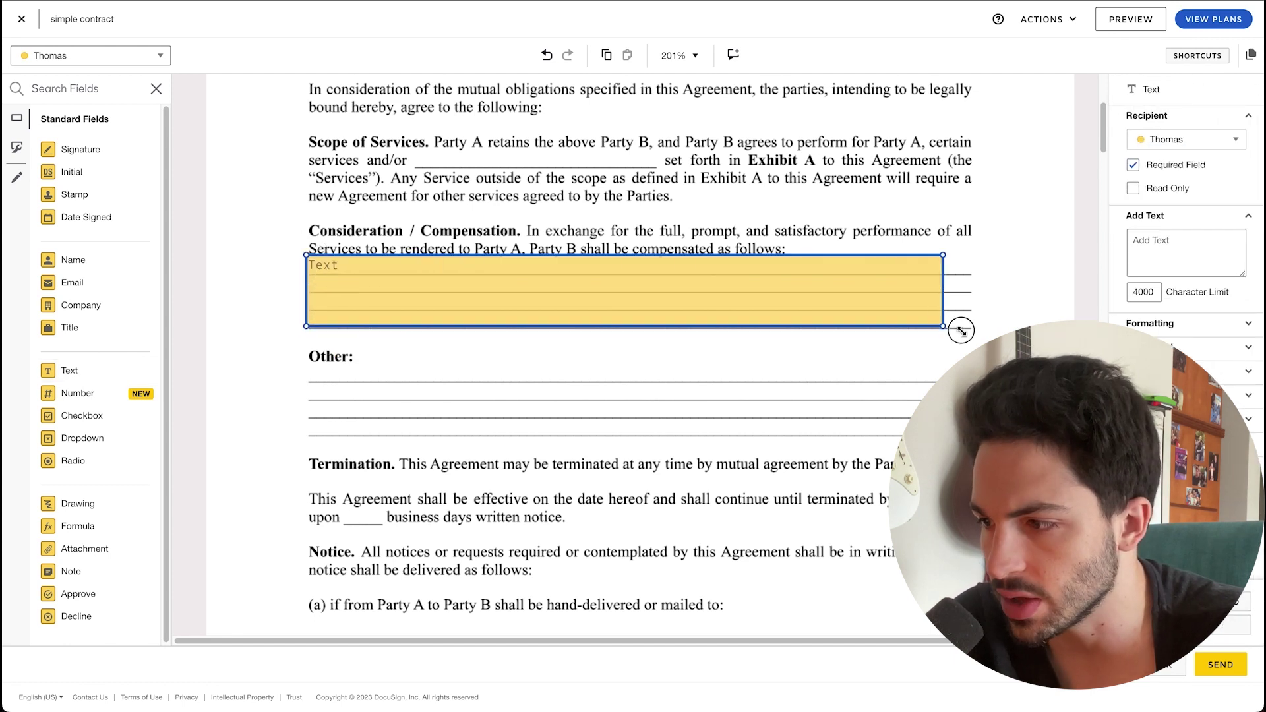
pyautogui.scroll(-10, 650, 232)
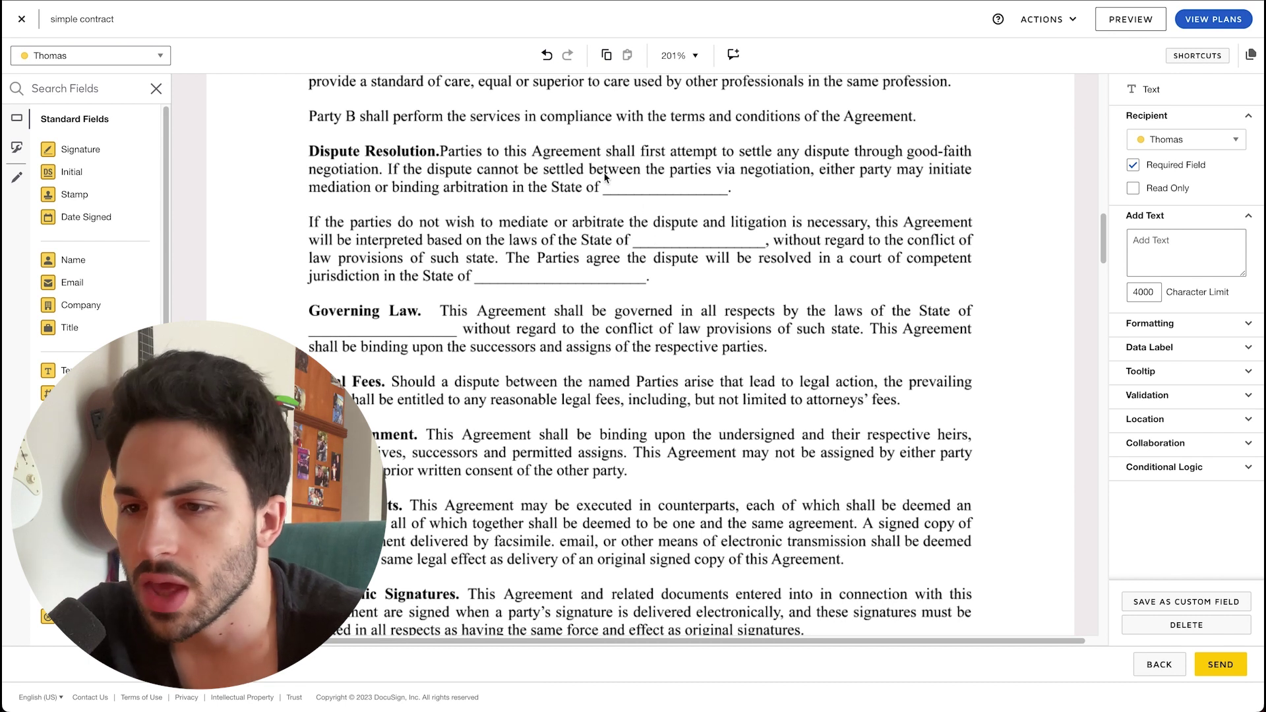
# - Put required text fields labelled State on both 'State of' blanks in Dispute Resolution
pyautogui.moveTo(56, 370); pyautogui.dragTo(612, 179)
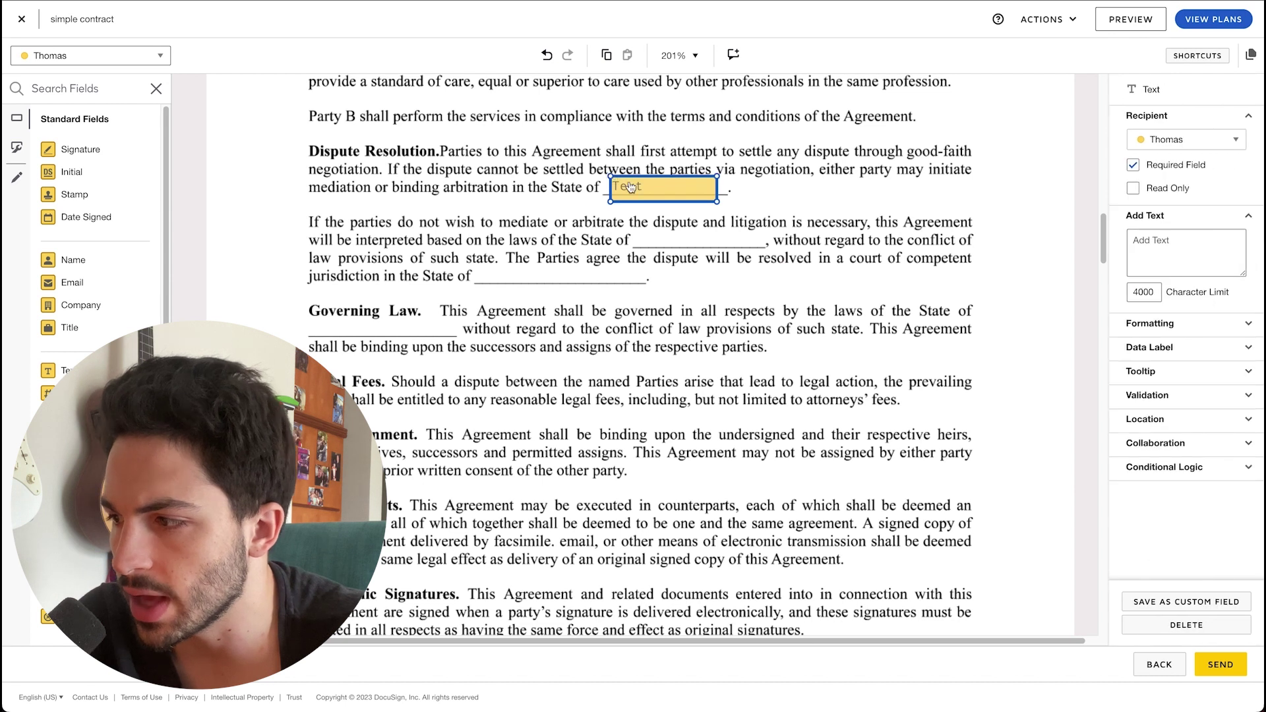
pyautogui.click(1184, 244)
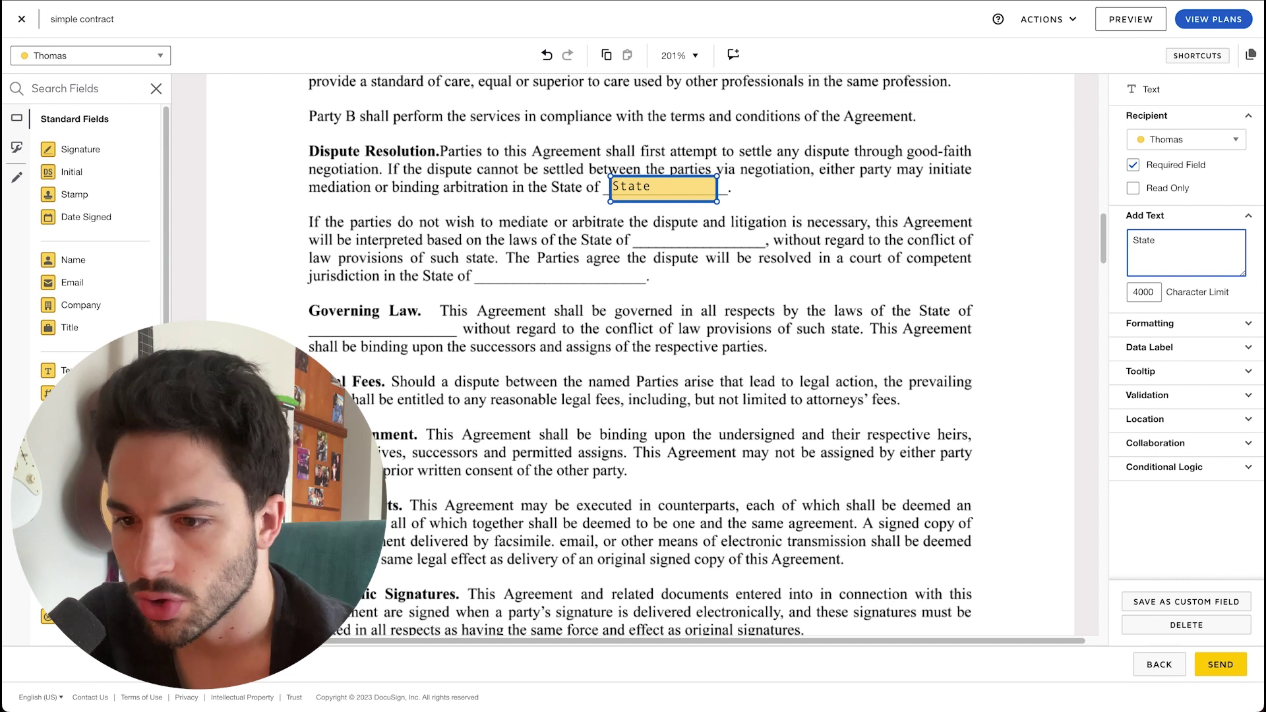
pyautogui.moveTo(47, 369); pyautogui.dragTo(639, 230)
pyautogui.click(1238, 246)
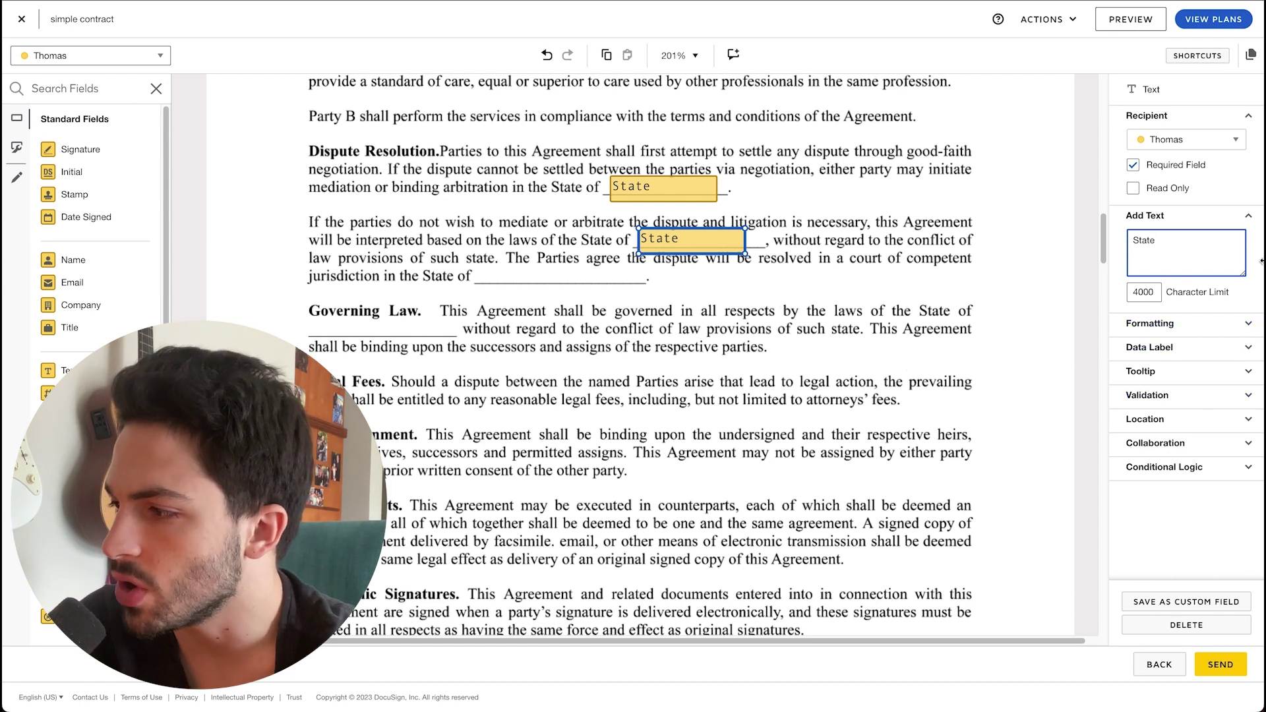
pyautogui.click(1134, 166)
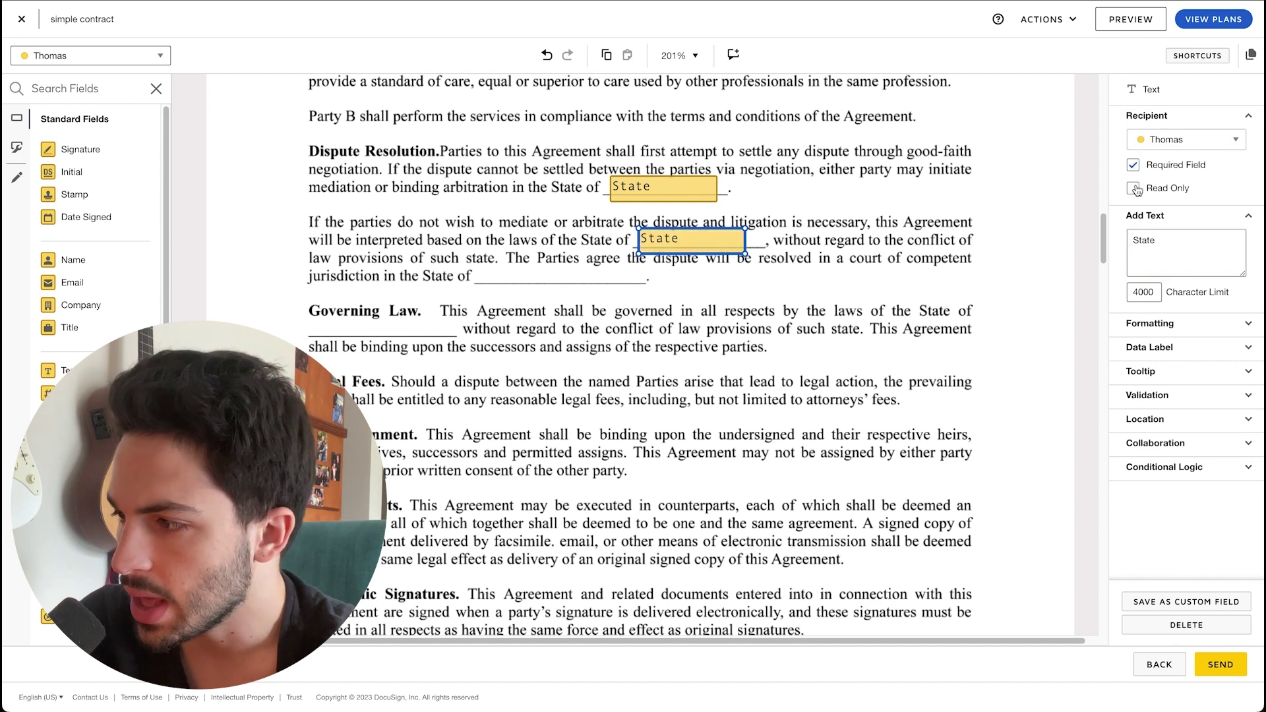
# - Keep the State field's formatting at Lucida Console, size 9
pyautogui.click(1226, 330)
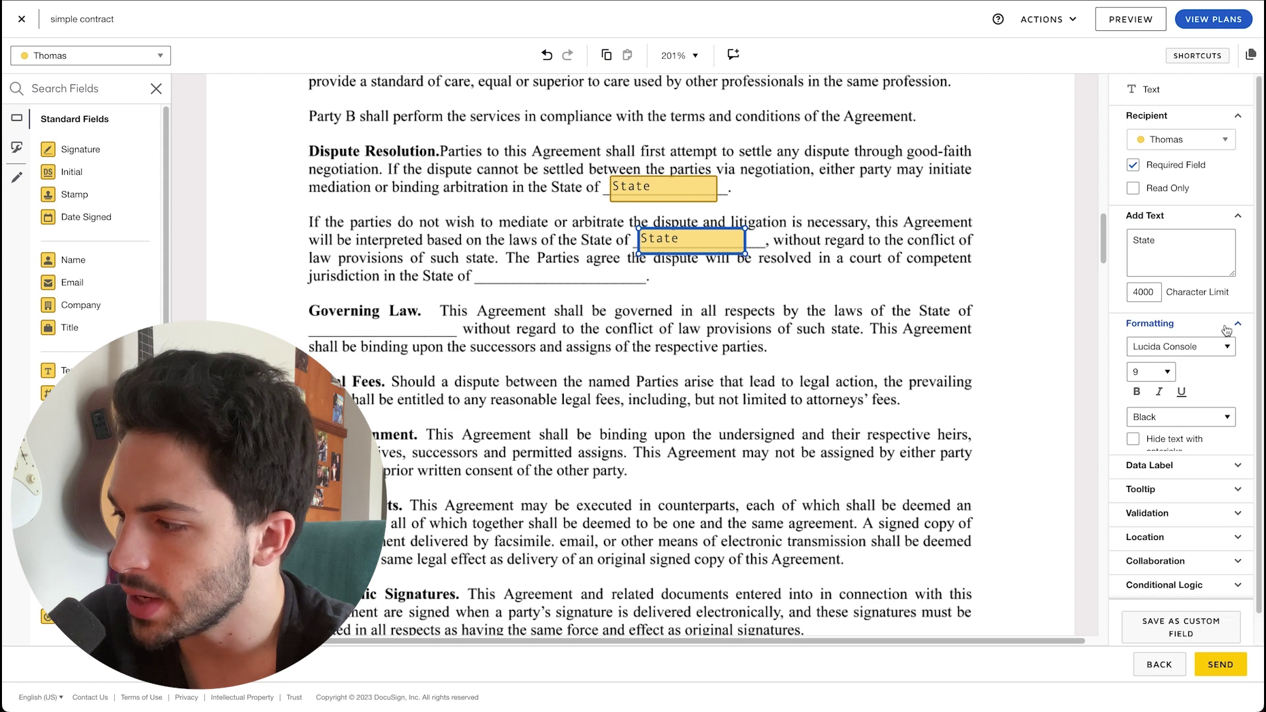
pyautogui.click(1206, 349)
pyautogui.click(1206, 349)
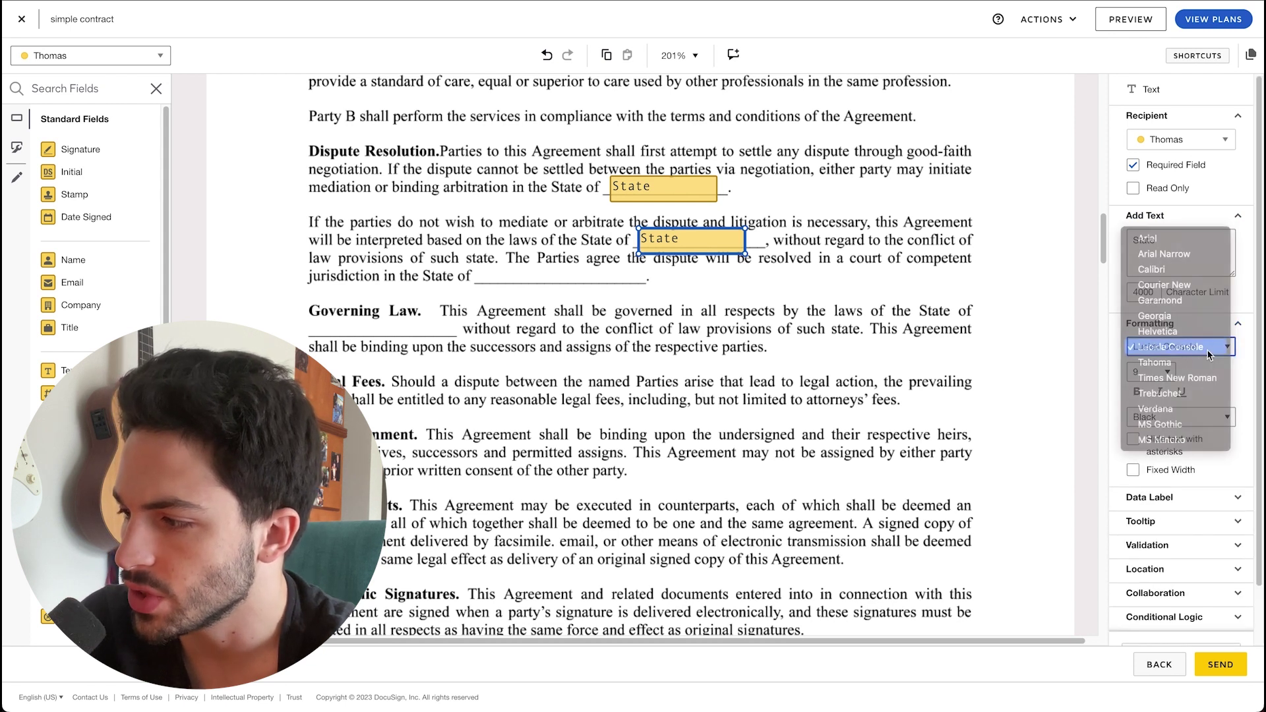
pyautogui.click(1228, 372)
pyautogui.click(1149, 373)
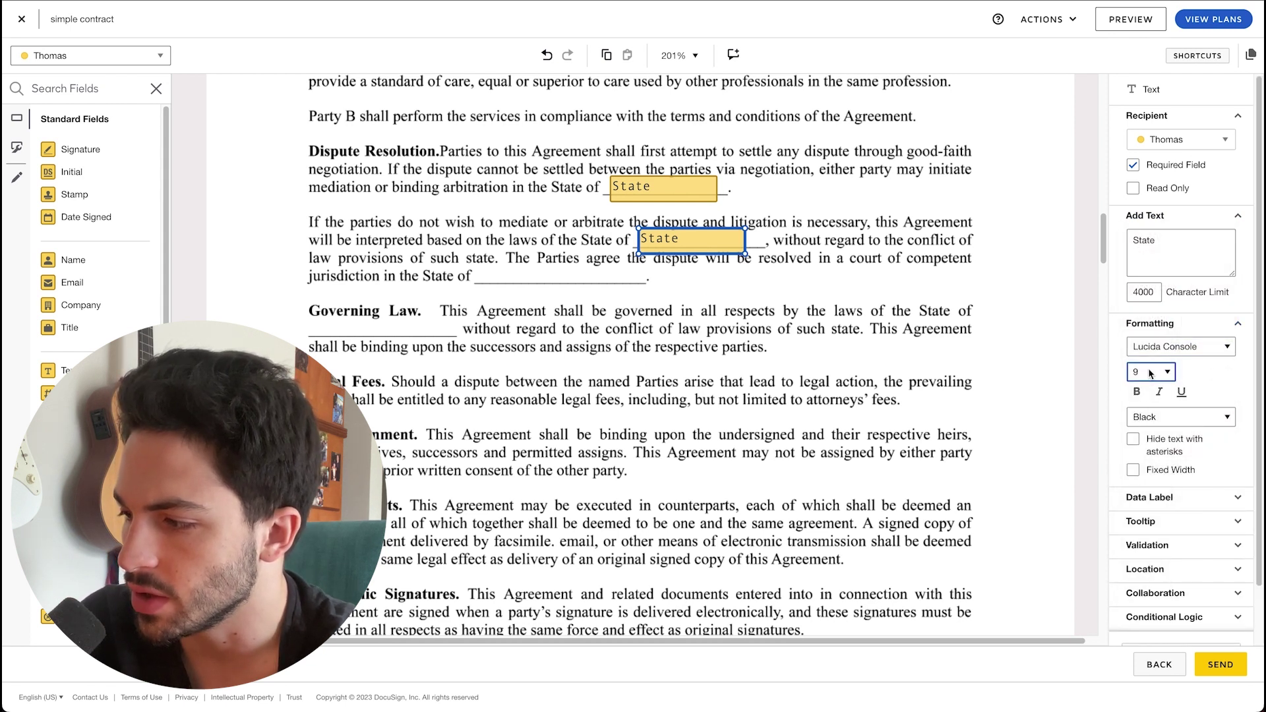
# - Add Date Signed, Signature and Full Name fields to Party A's signature block
pyautogui.click(1204, 330)
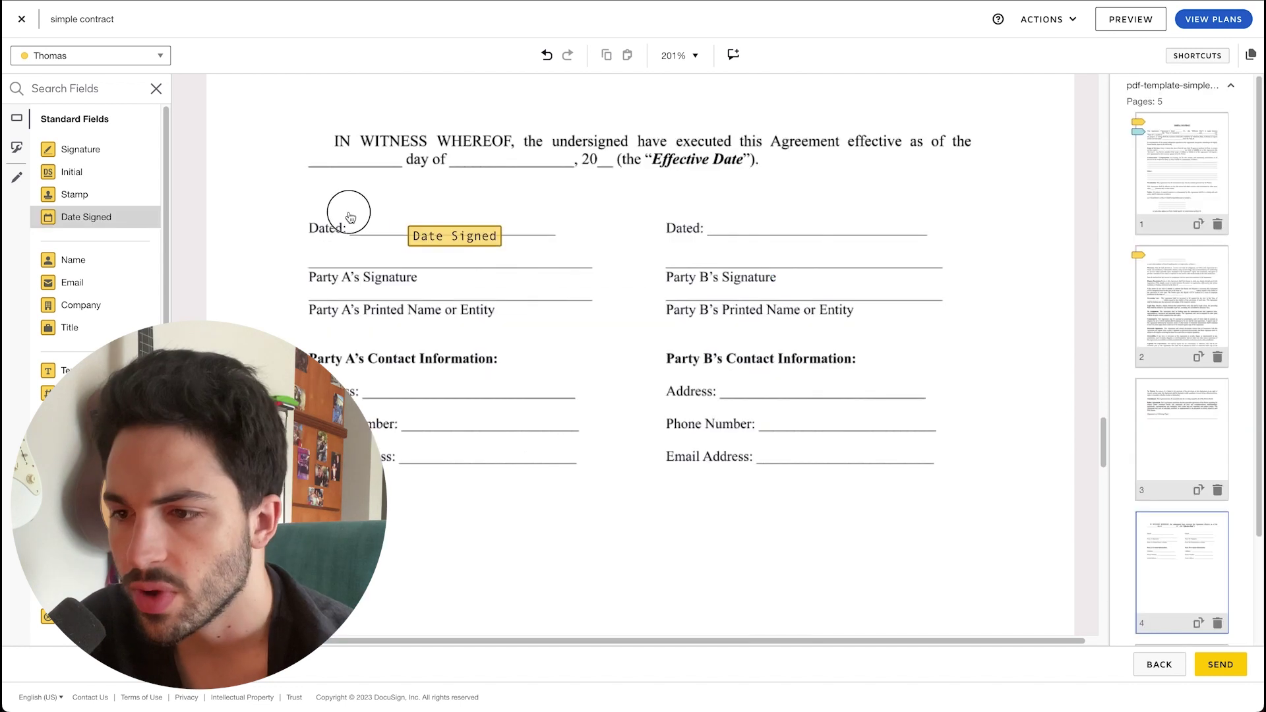
pyautogui.moveTo(345, 212); pyautogui.dragTo(382, 220)
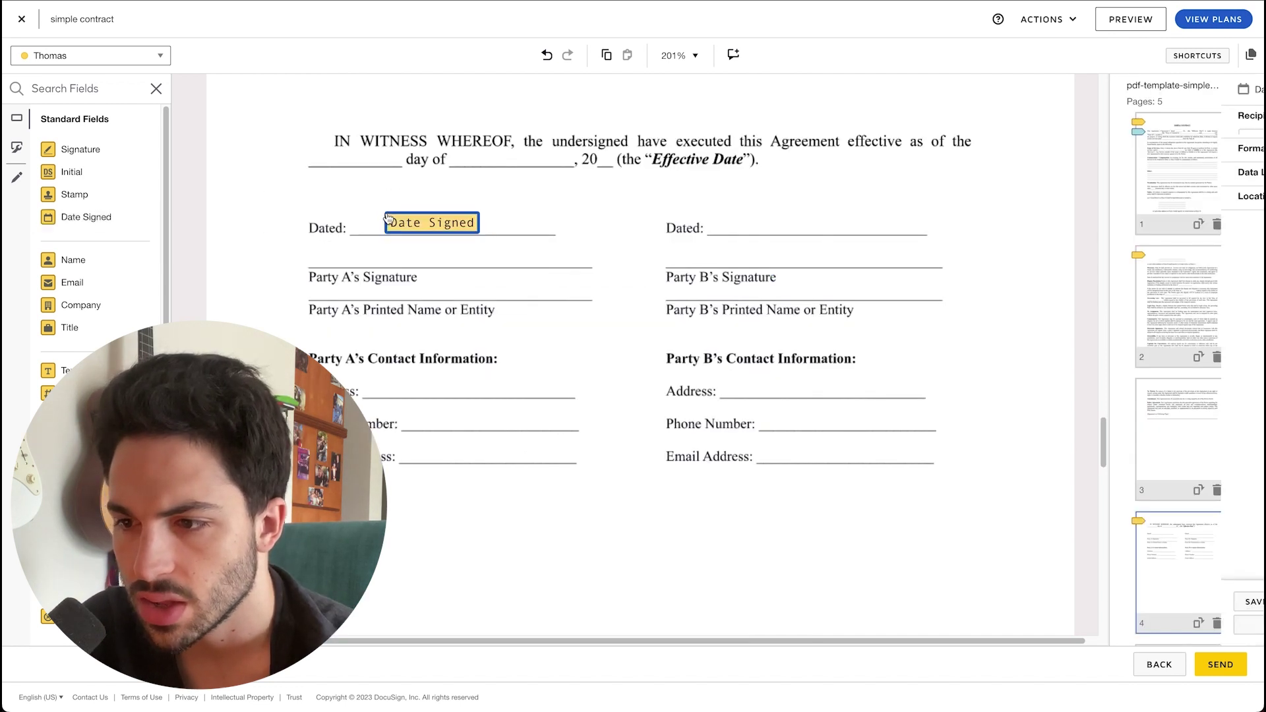
pyautogui.moveTo(81, 155)
pyautogui.mouseDown()
pyautogui.moveTo(395, 251)
pyautogui.moveTo(338, 241)
pyautogui.moveTo(429, 254)
pyautogui.mouseUp()
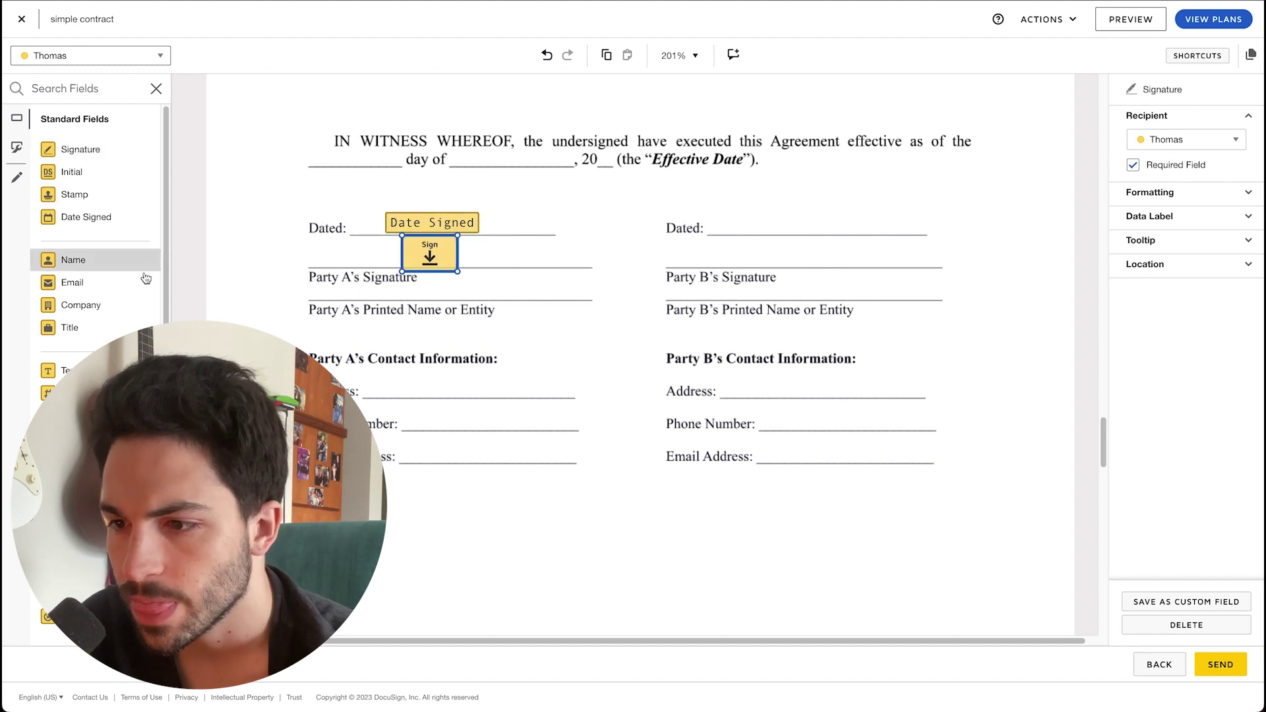
pyautogui.click(55, 262)
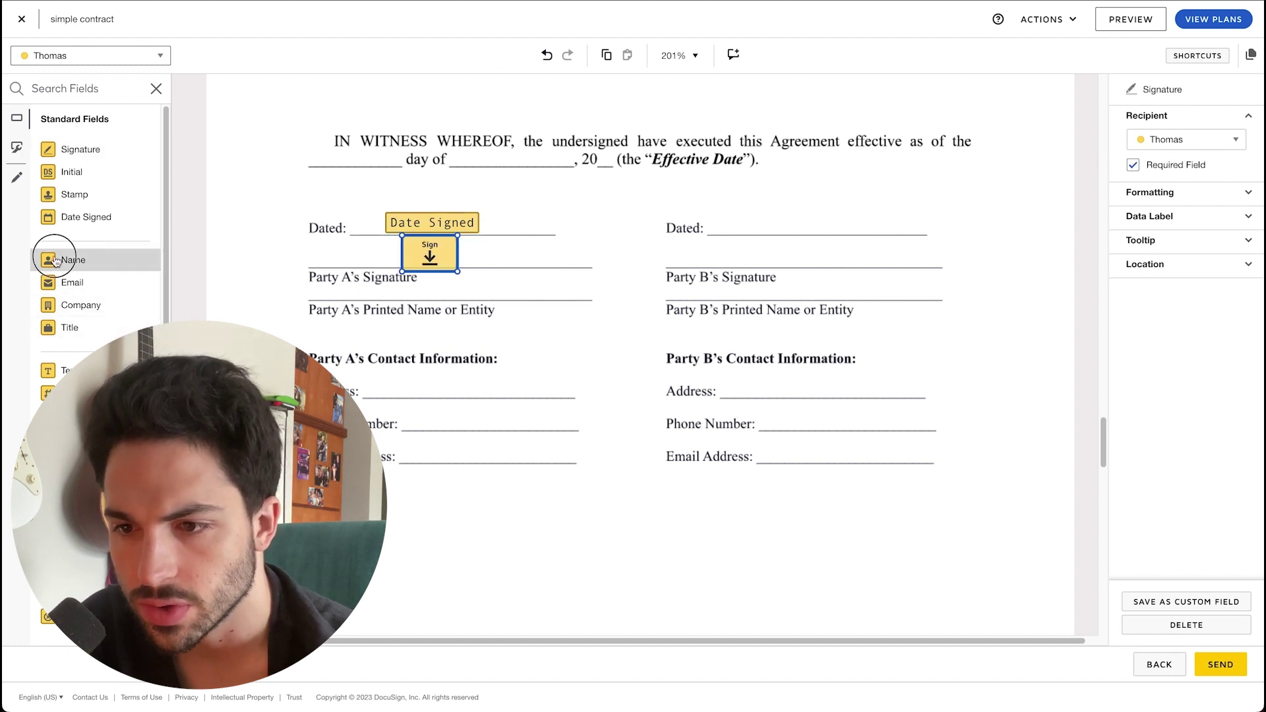
pyautogui.moveTo(55, 262); pyautogui.dragTo(422, 285)
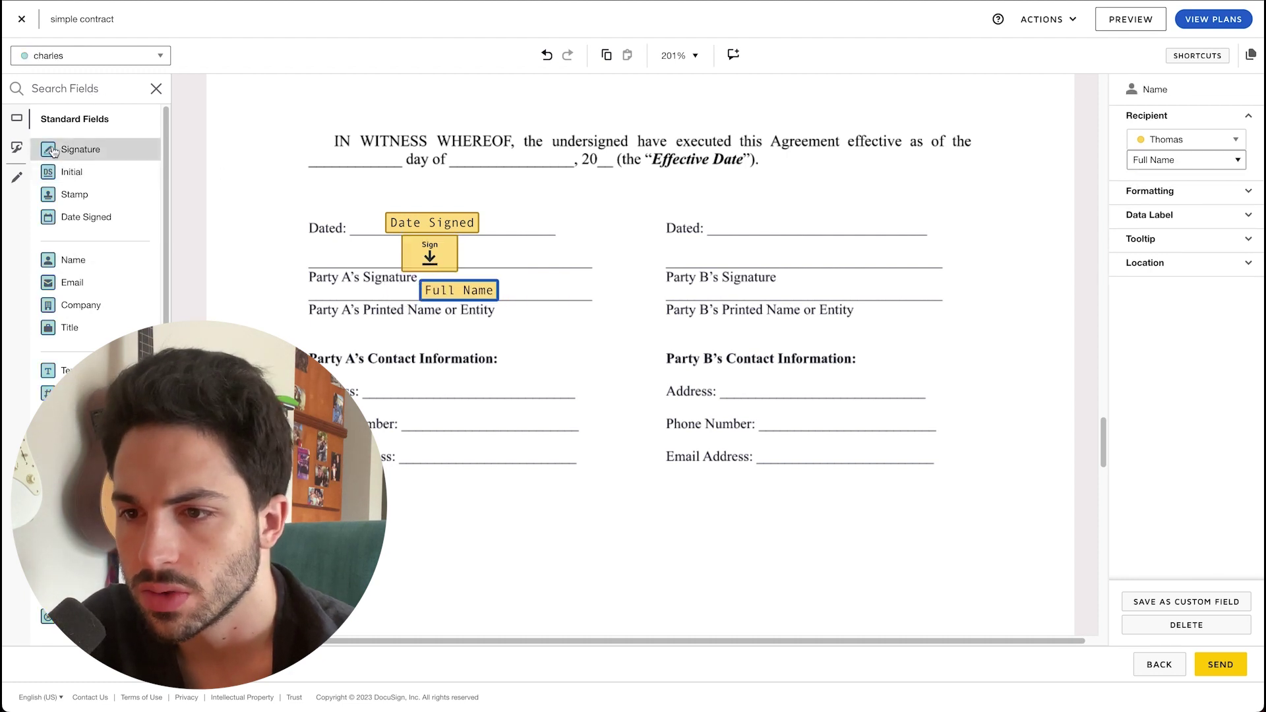
# - Add Signature, Date Signed and Full Name fields to Party B's signature block
pyautogui.moveTo(53, 152)
pyautogui.mouseDown()
pyautogui.moveTo(337, 146)
pyautogui.moveTo(725, 197)
pyautogui.moveTo(727, 241)
pyautogui.mouseUp()
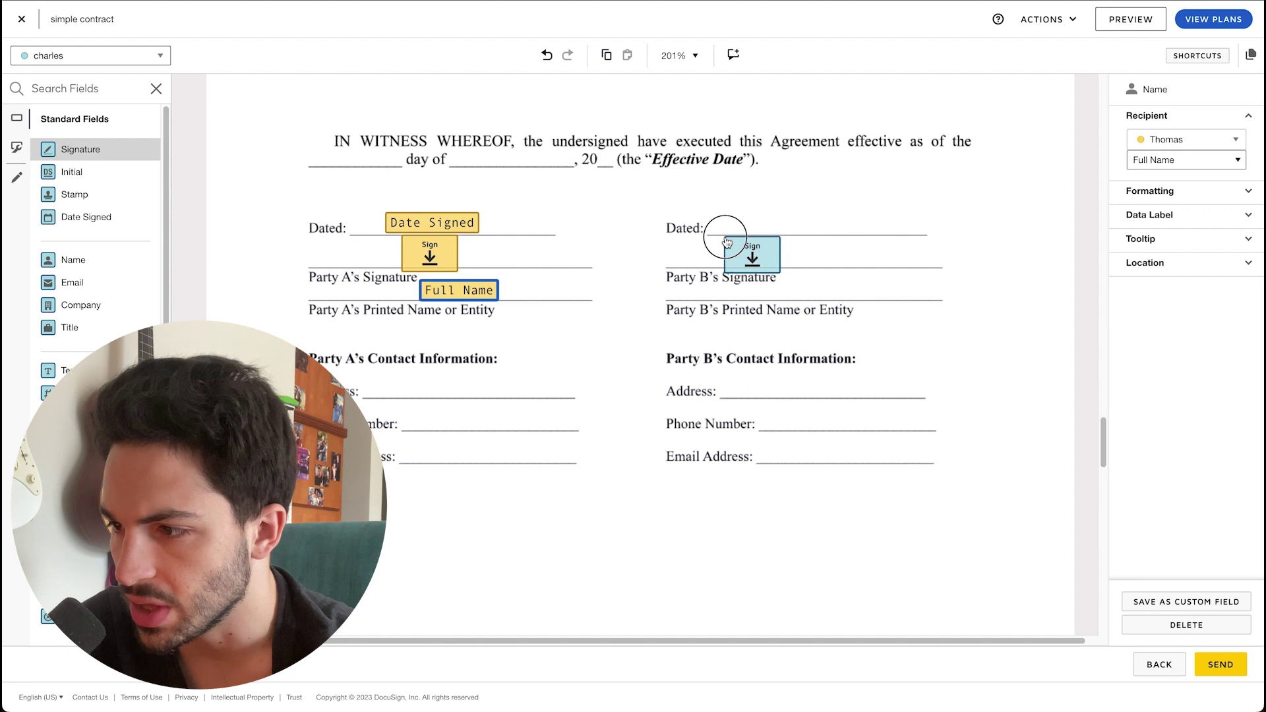
pyautogui.moveTo(727, 242); pyautogui.dragTo(728, 241)
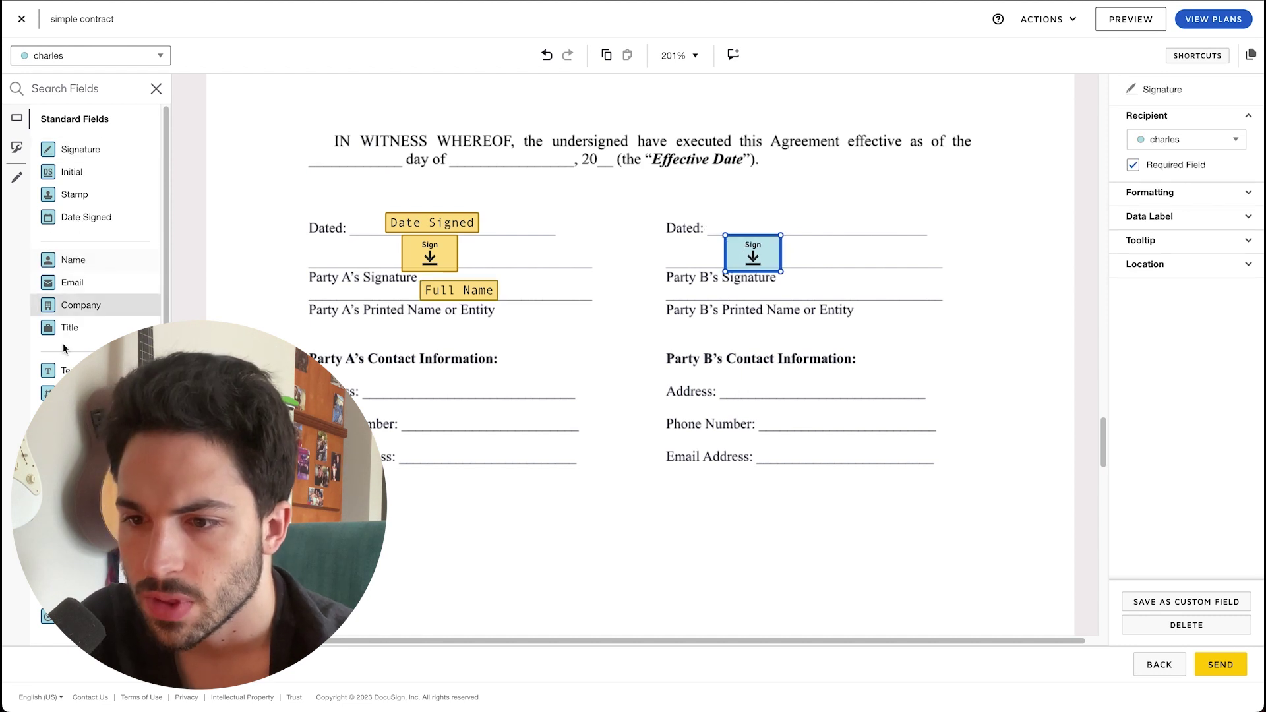
pyautogui.moveTo(83, 217); pyautogui.dragTo(745, 222)
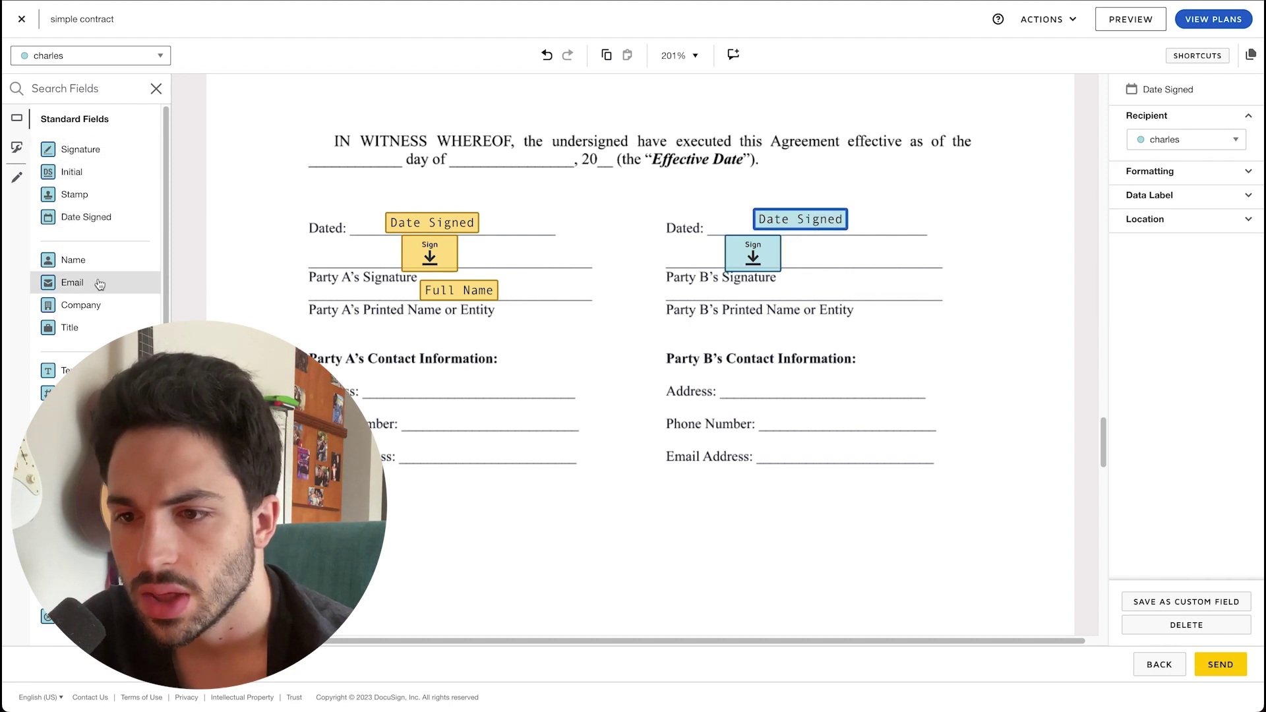
pyautogui.moveTo(70, 261); pyautogui.dragTo(837, 292)
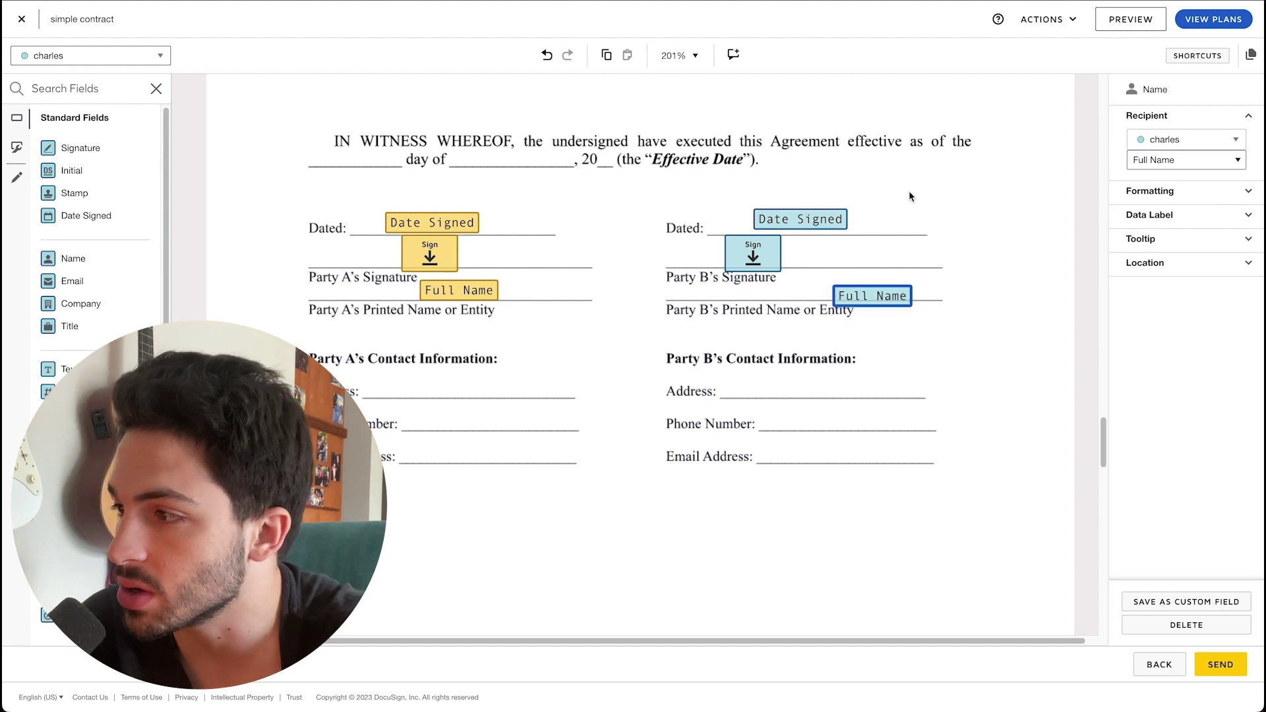
# - Preview the contract in phone layout, dismissing the responsive signing promotion
pyautogui.click(1129, 21)
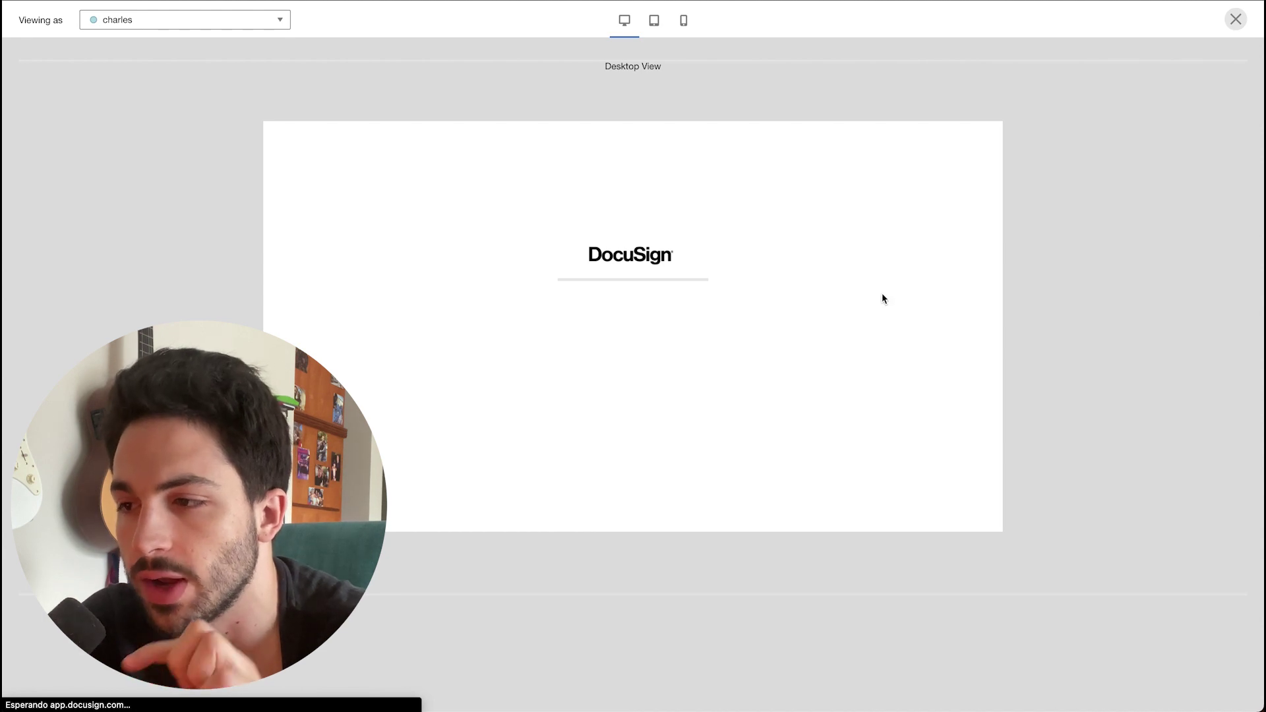
pyautogui.click(684, 26)
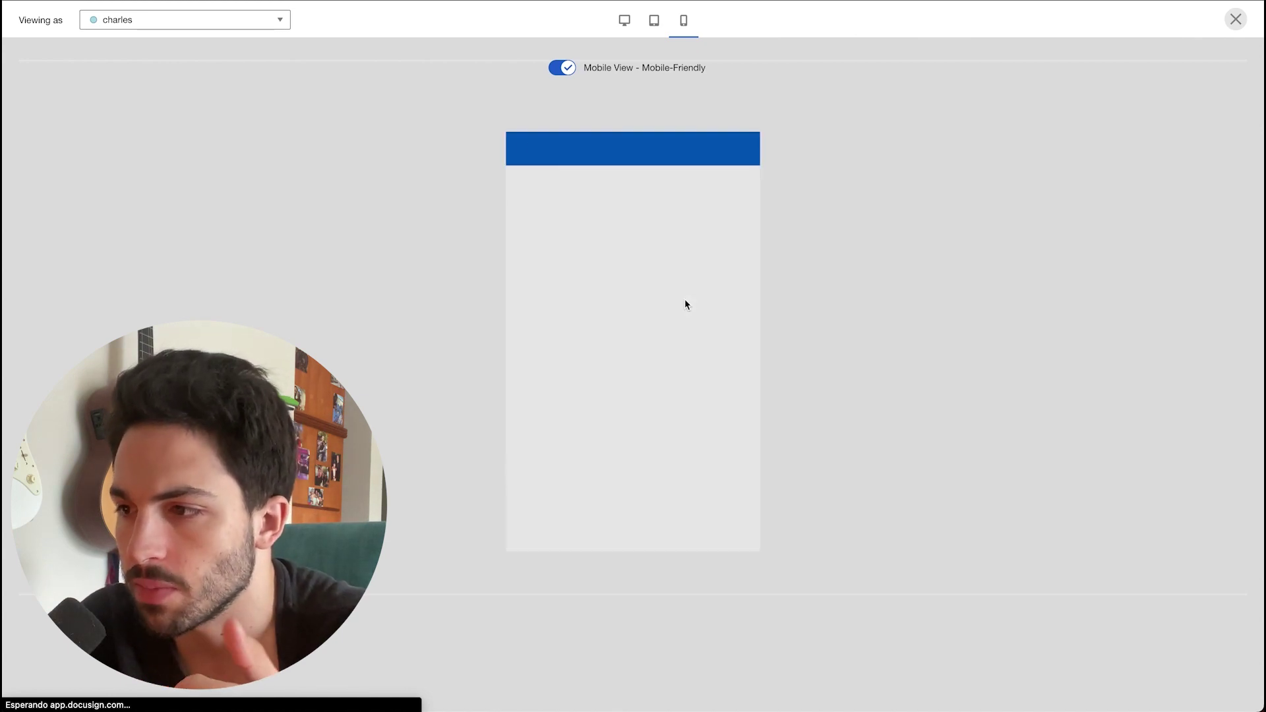
pyautogui.scroll(-2, 679, 381)
pyautogui.scroll(-5, 679, 377)
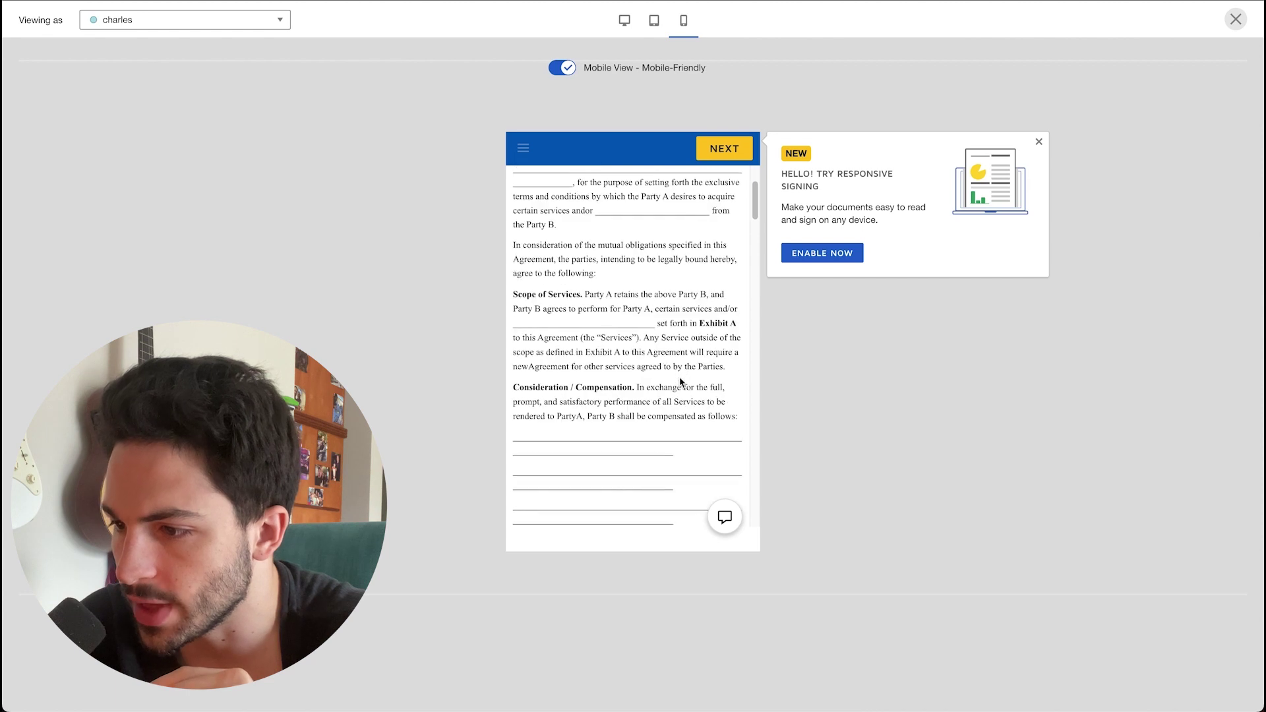
pyautogui.click(1039, 142)
pyautogui.scroll(-10, 659, 436)
pyautogui.scroll(-12, 657, 436)
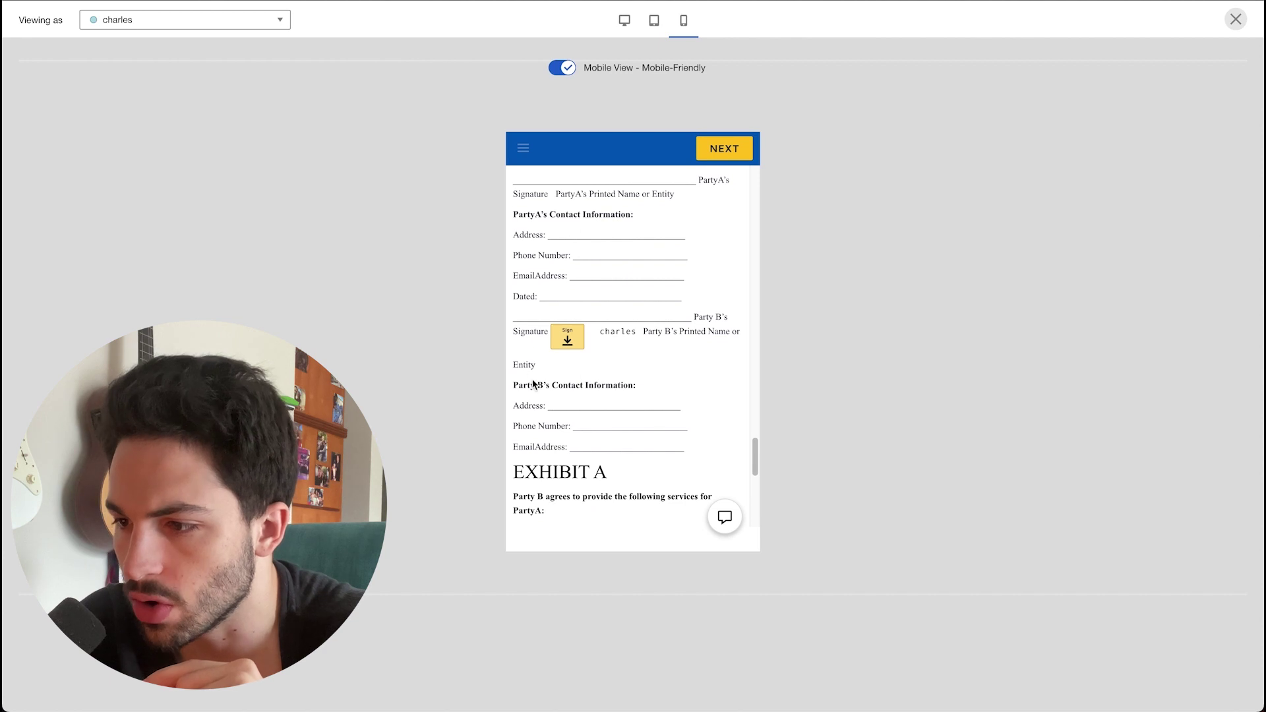
# - Sign Party B's signature field in the preview
pyautogui.click(567, 337)
pyautogui.scroll(-1, 659, 323)
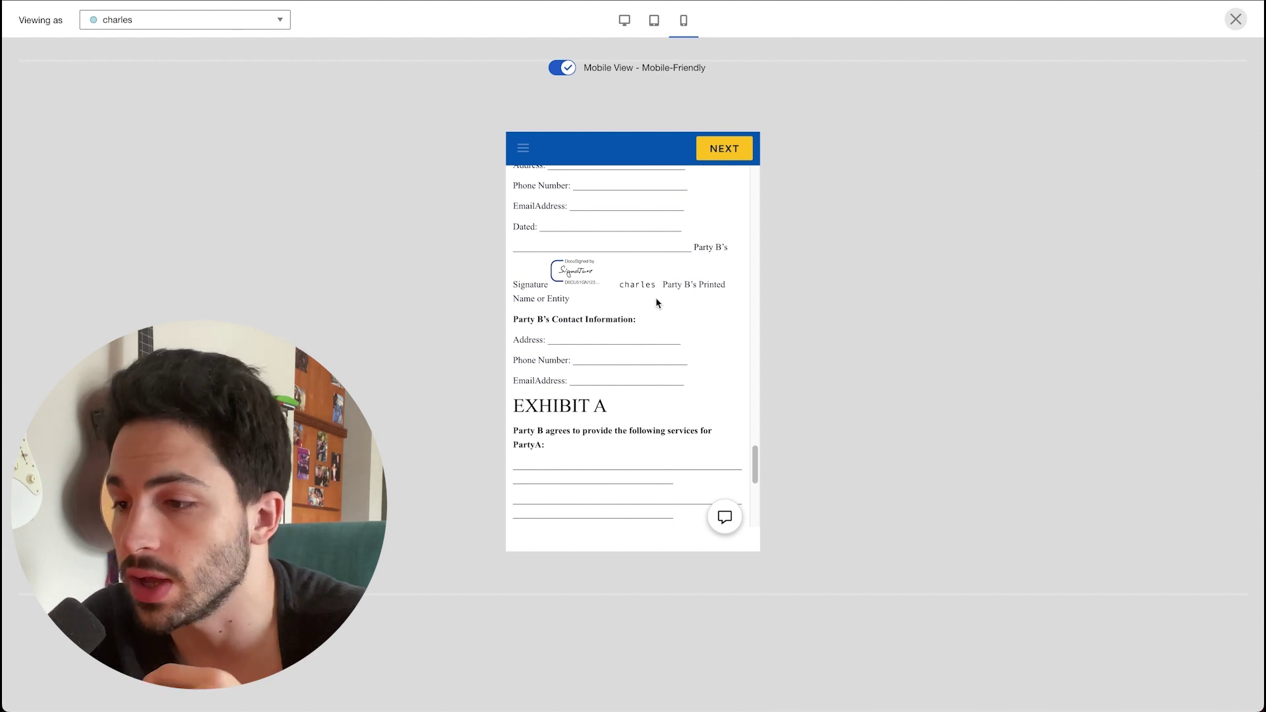
pyautogui.scroll(-5, 620, 309)
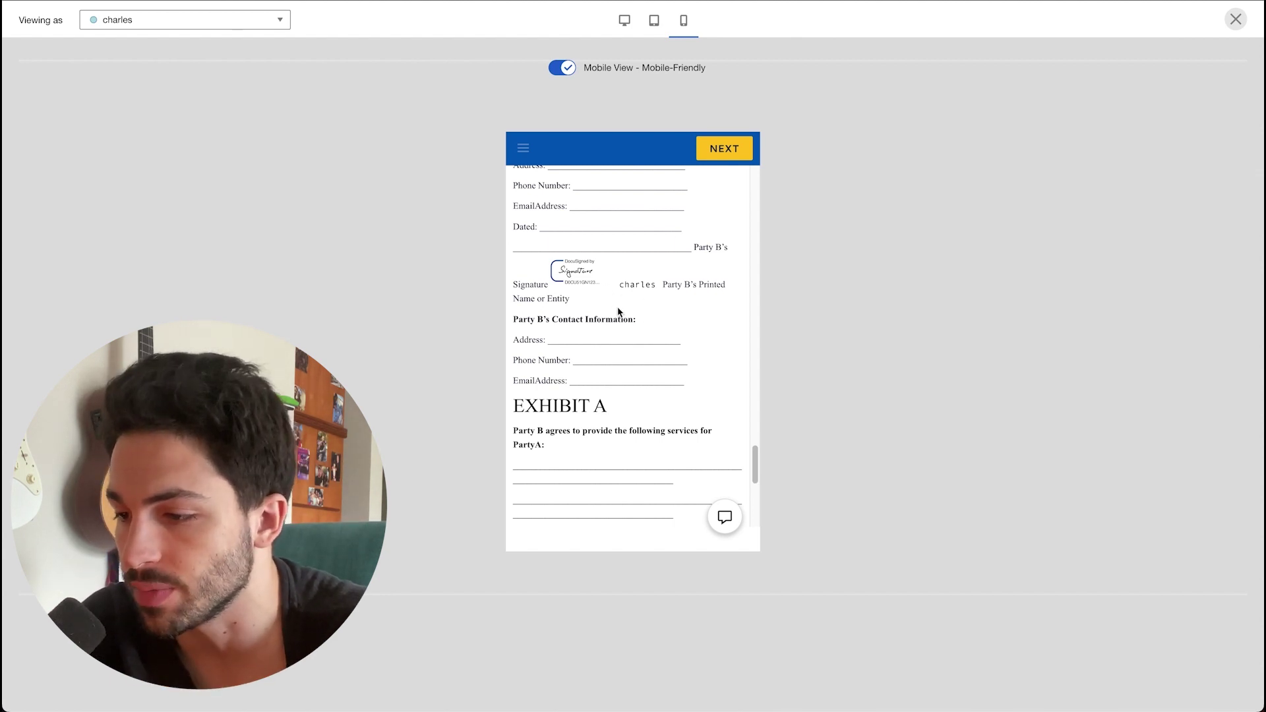
pyautogui.scroll(10, 618, 310)
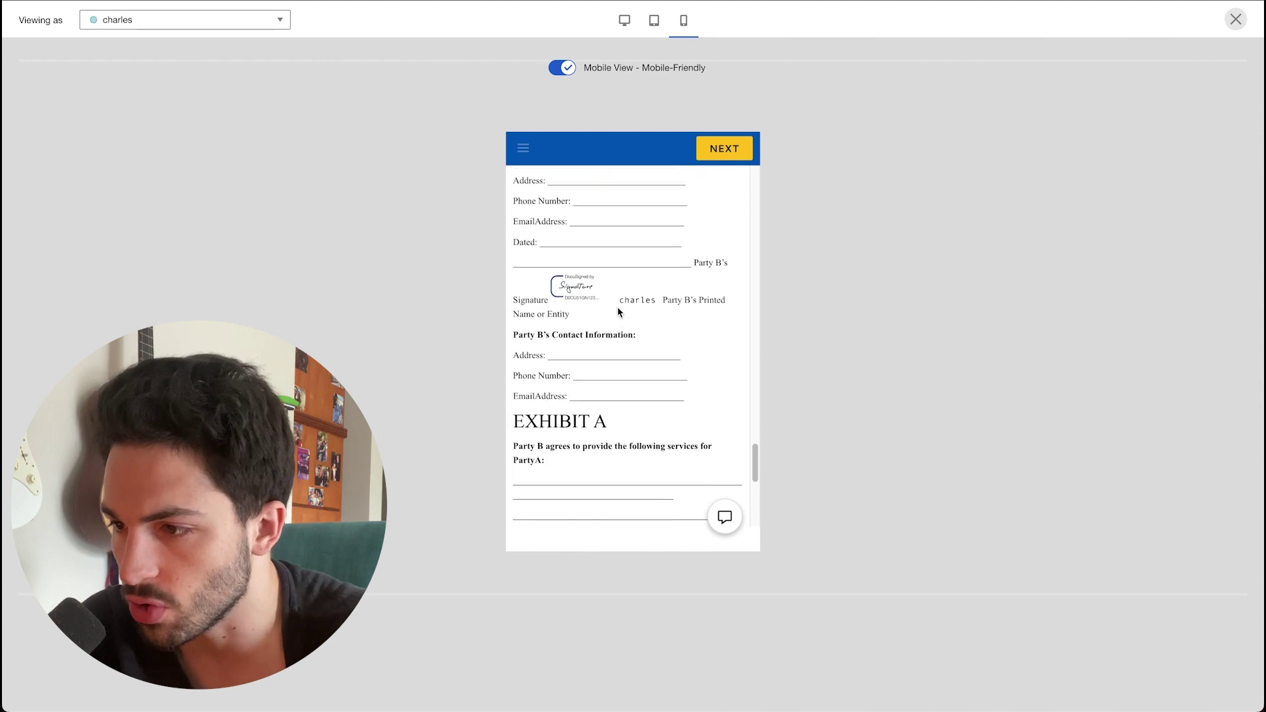
pyautogui.scroll(-2, 619, 310)
# - Switch the preview to tablet layout and scroll through the contract
pyautogui.click(653, 20)
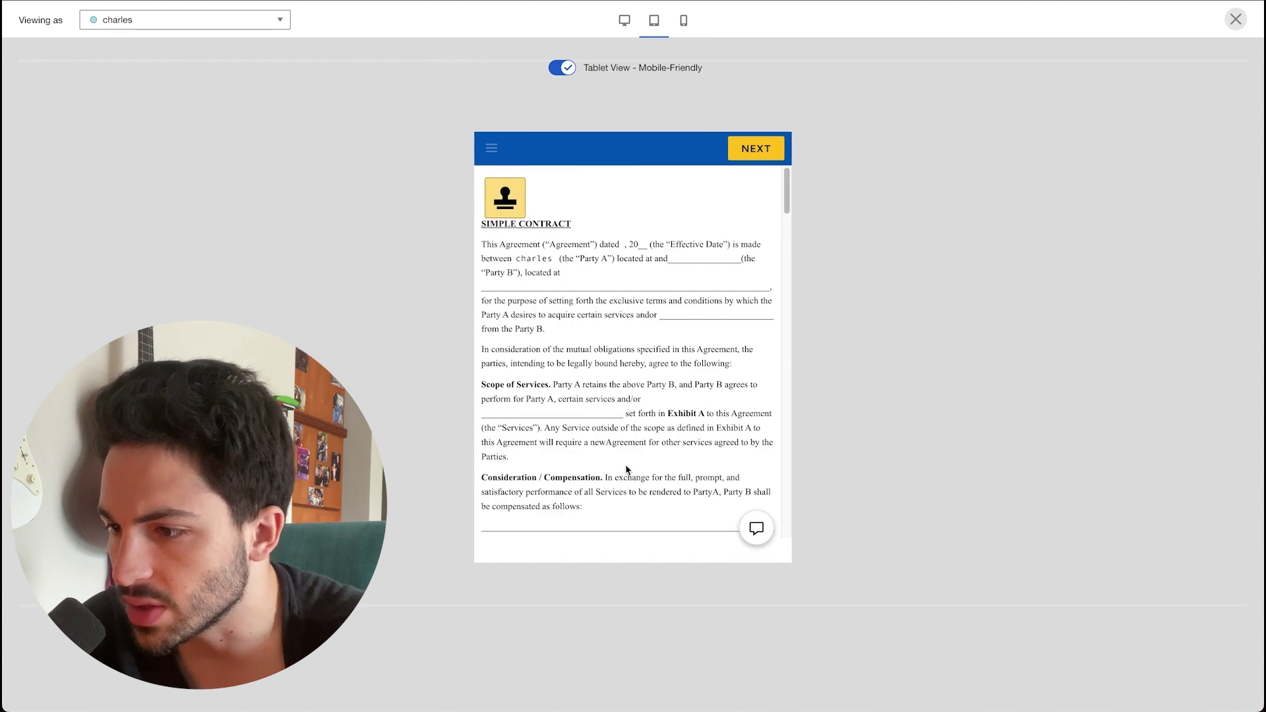
pyautogui.scroll(-10, 625, 464)
pyautogui.scroll(-3, 625, 464)
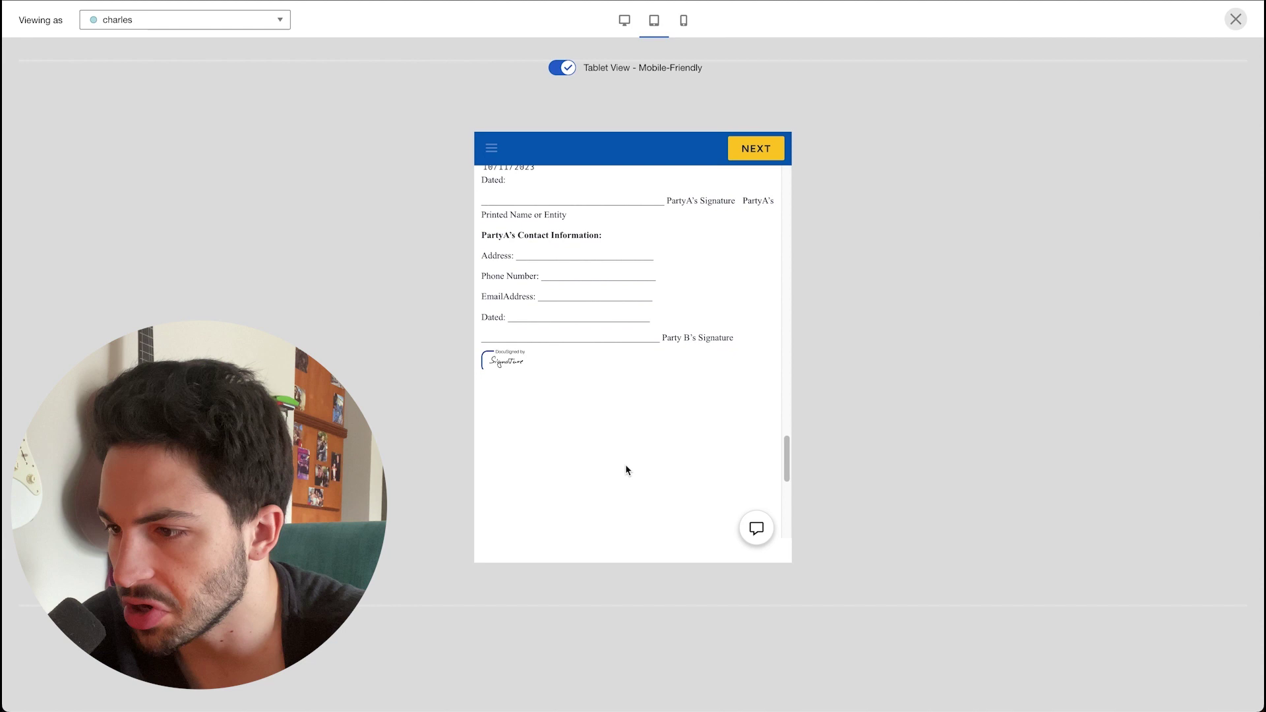
# - Apply a stamp to the required stamp field in the desktop preview
pyautogui.click(623, 26)
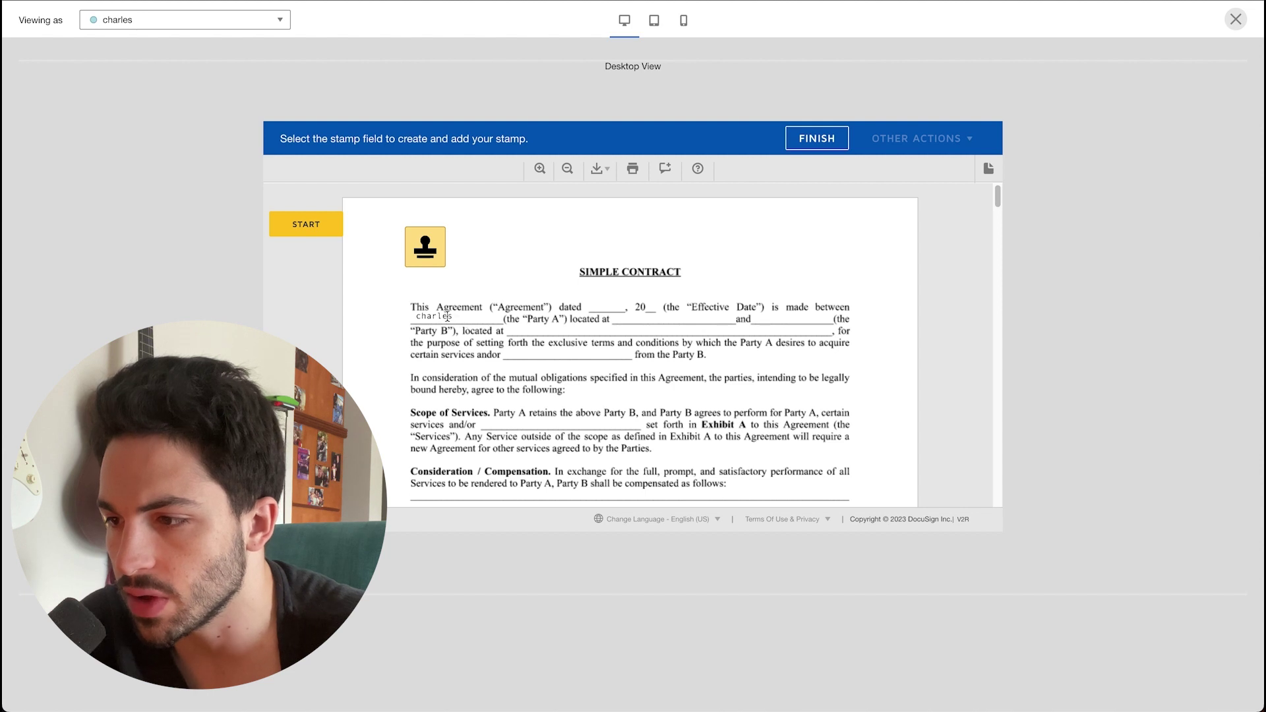
pyautogui.click(426, 254)
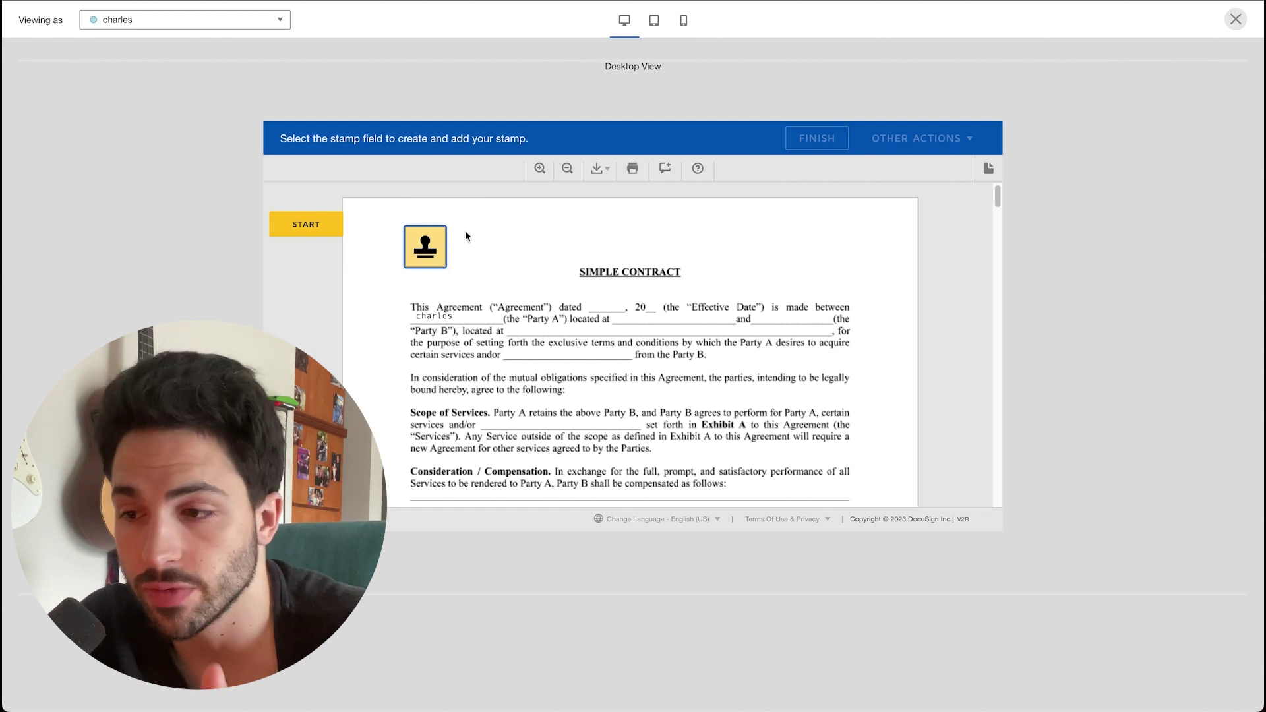
pyautogui.click(425, 247)
pyautogui.scroll(-4, 576, 304)
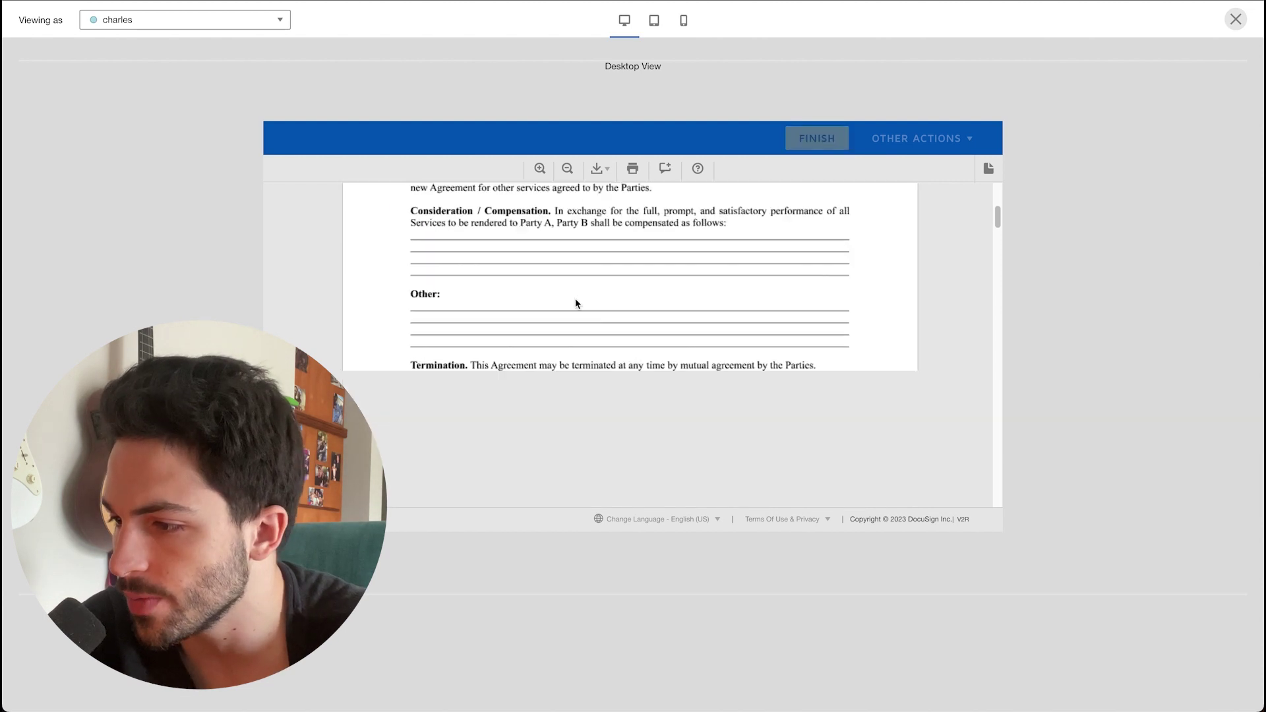
pyautogui.scroll(-10, 575, 303)
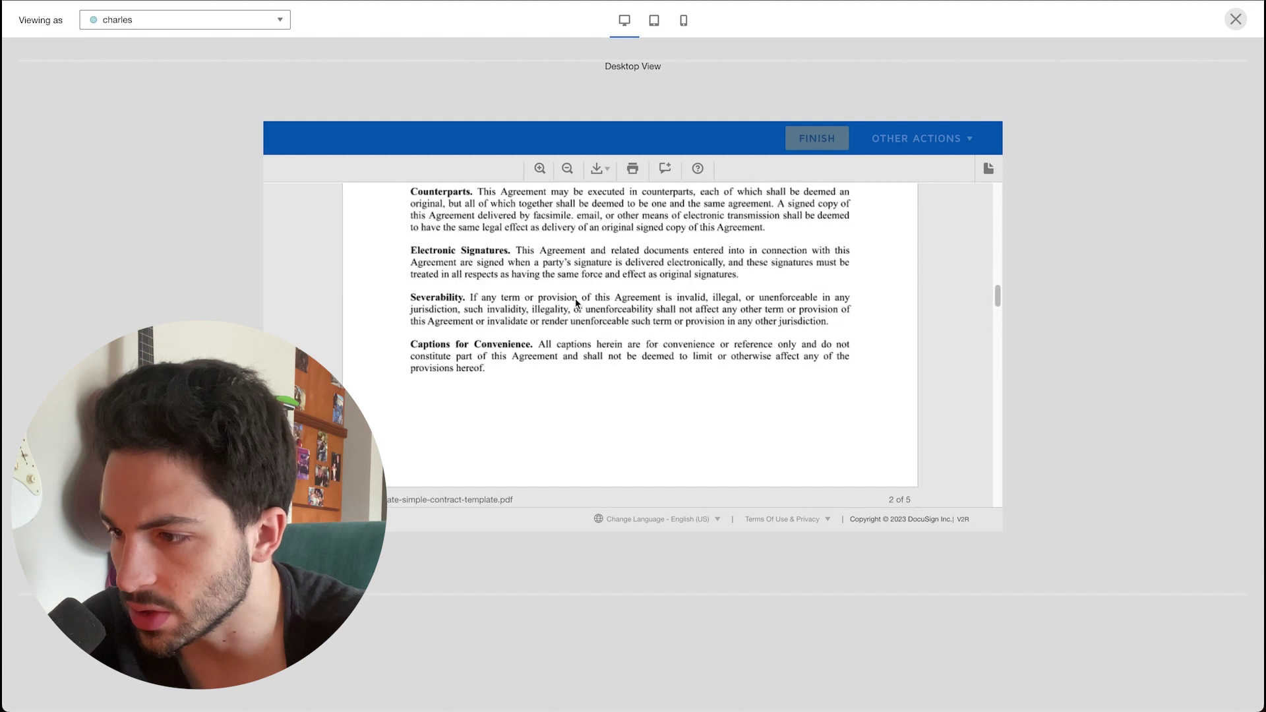
pyautogui.scroll(-8, 575, 303)
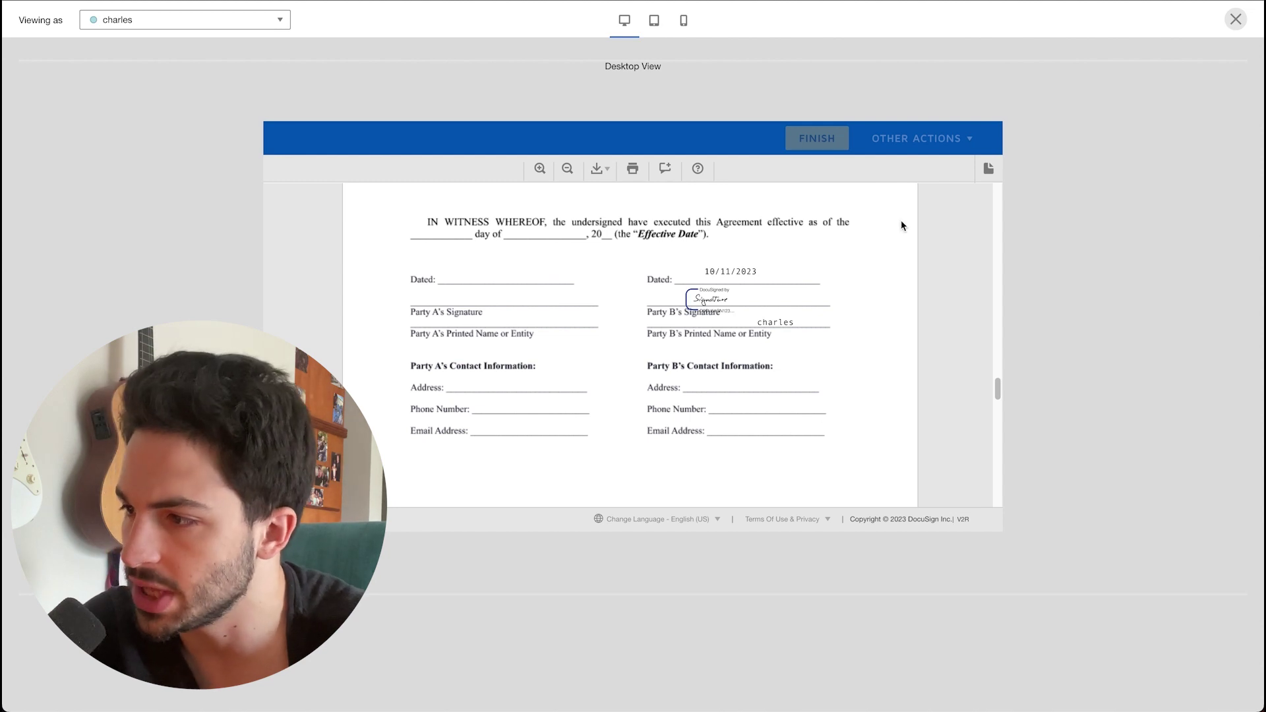
# - Finish the preview and close it to send the envelope
pyautogui.click(817, 140)
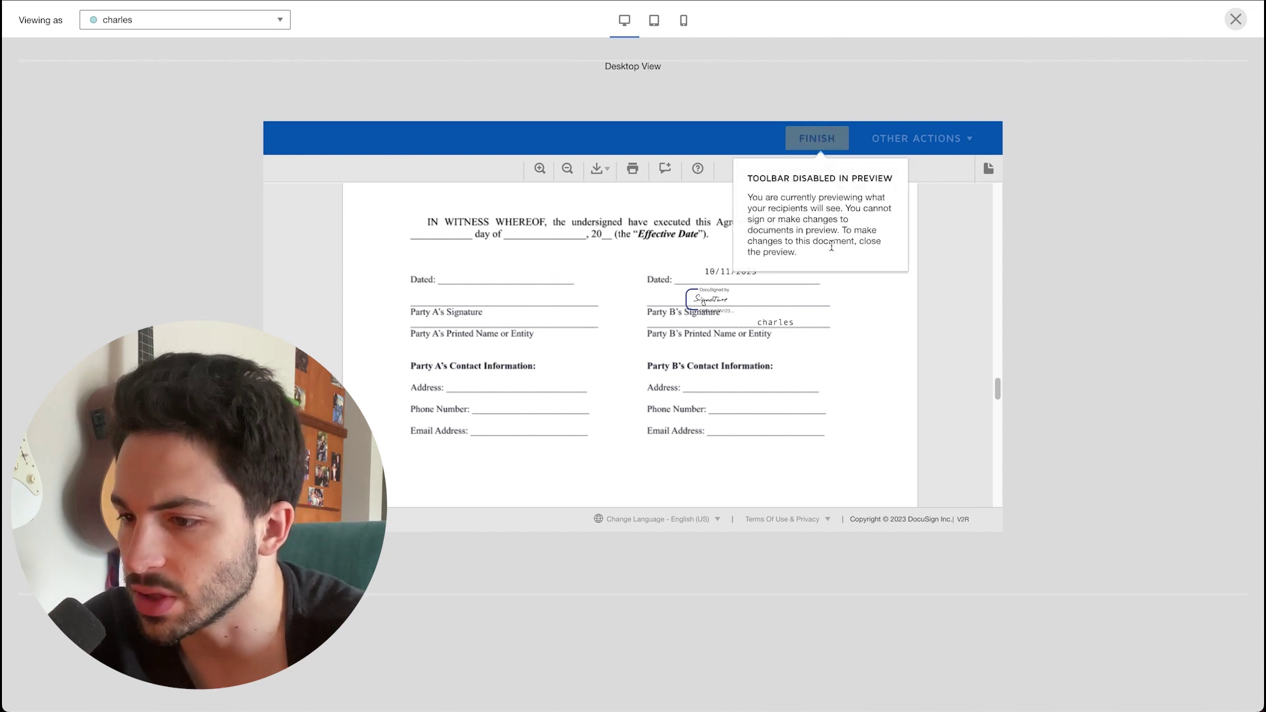
pyautogui.scroll(-5, 882, 376)
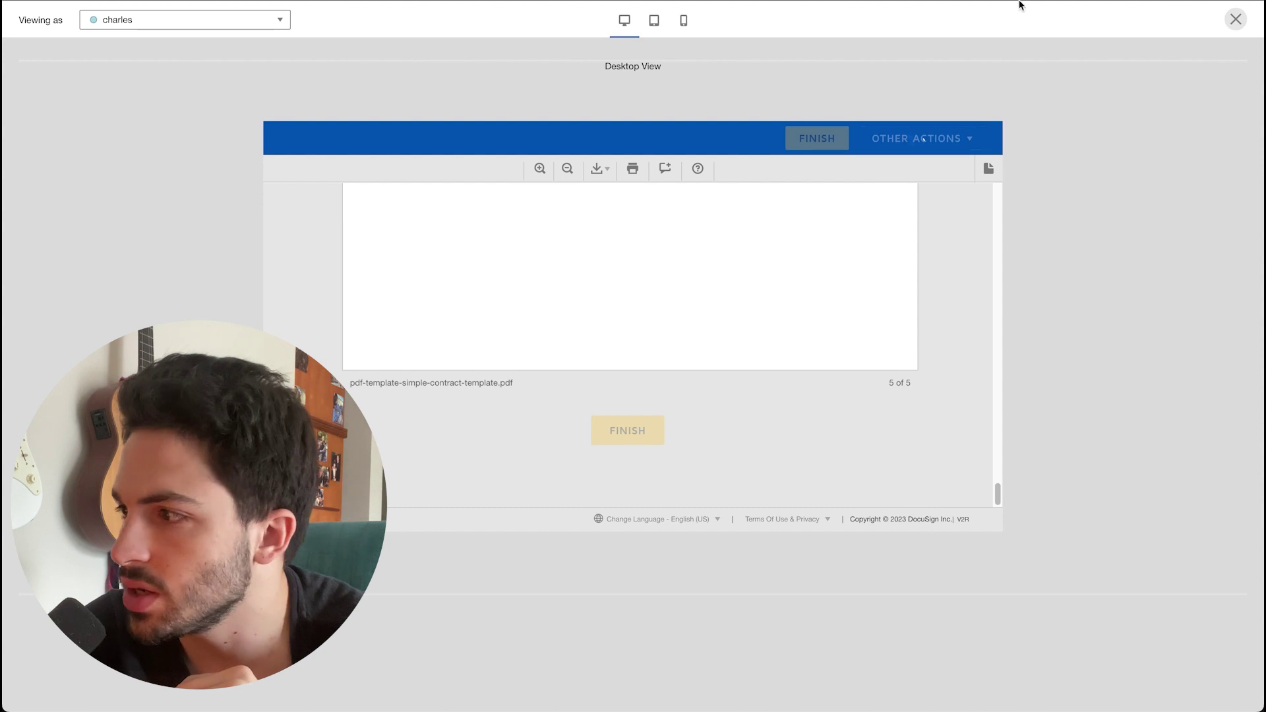
pyautogui.click(1236, 20)
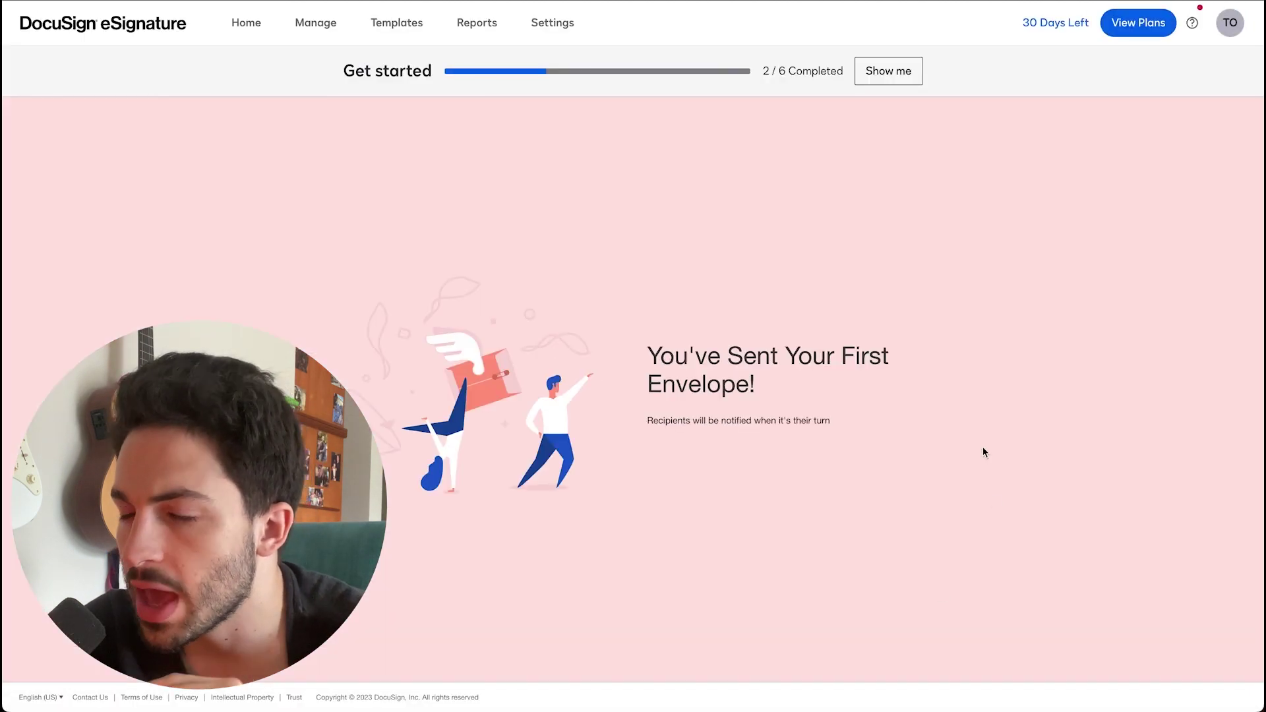
# - From Manage > Sent, choose Save as Template for the sent 'simple contract' envelope
pyautogui.click(310, 26)
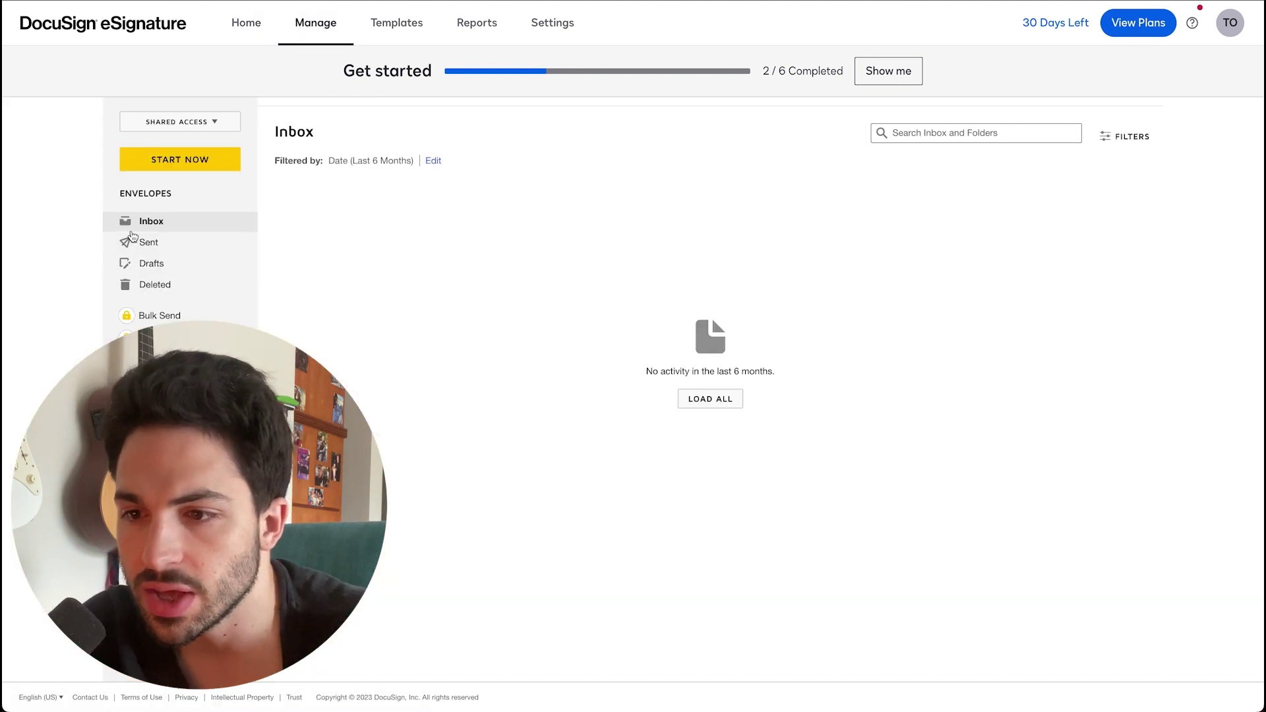
pyautogui.click(158, 252)
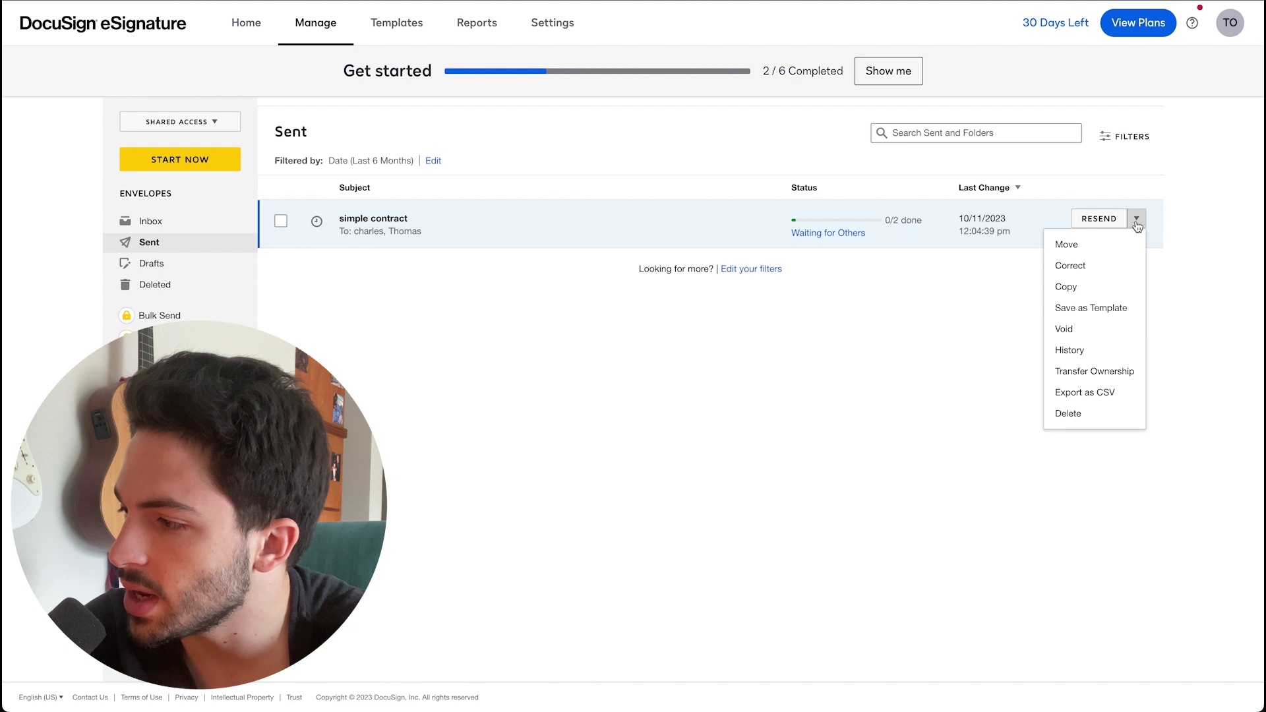
pyautogui.click(1101, 308)
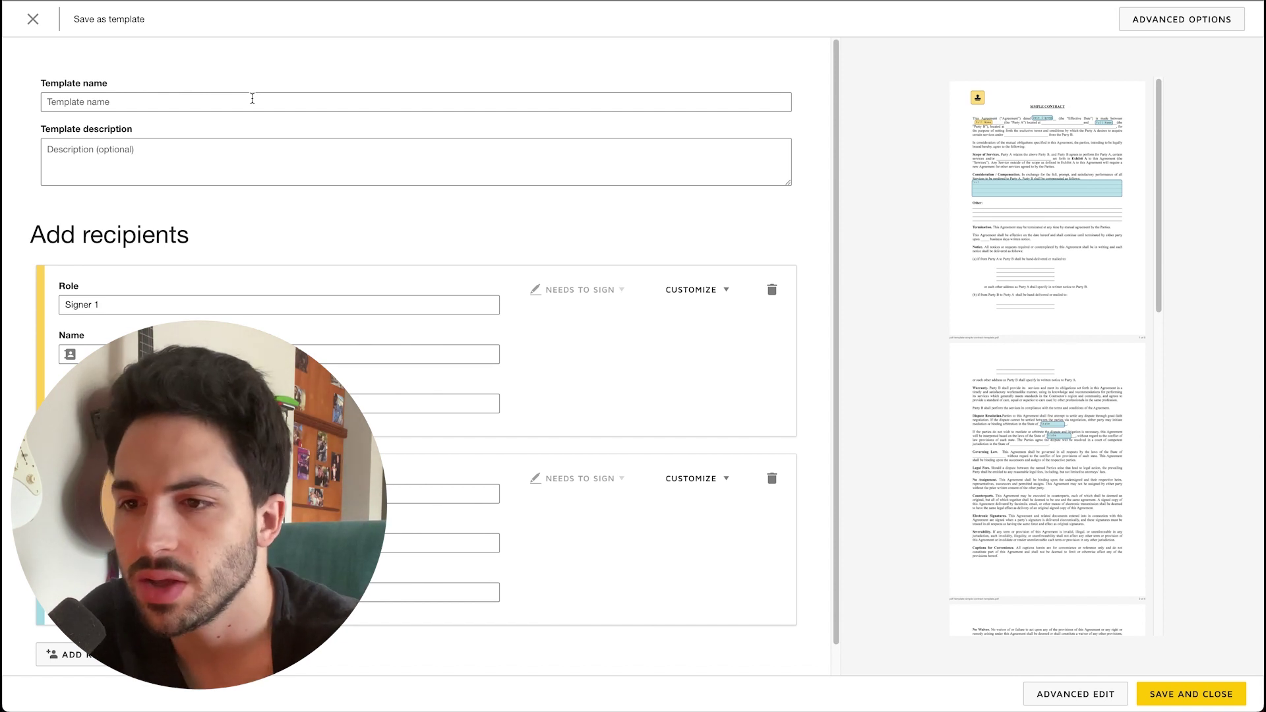
# - Name the template 'temp1' and save and close the form
pyautogui.click(252, 98)
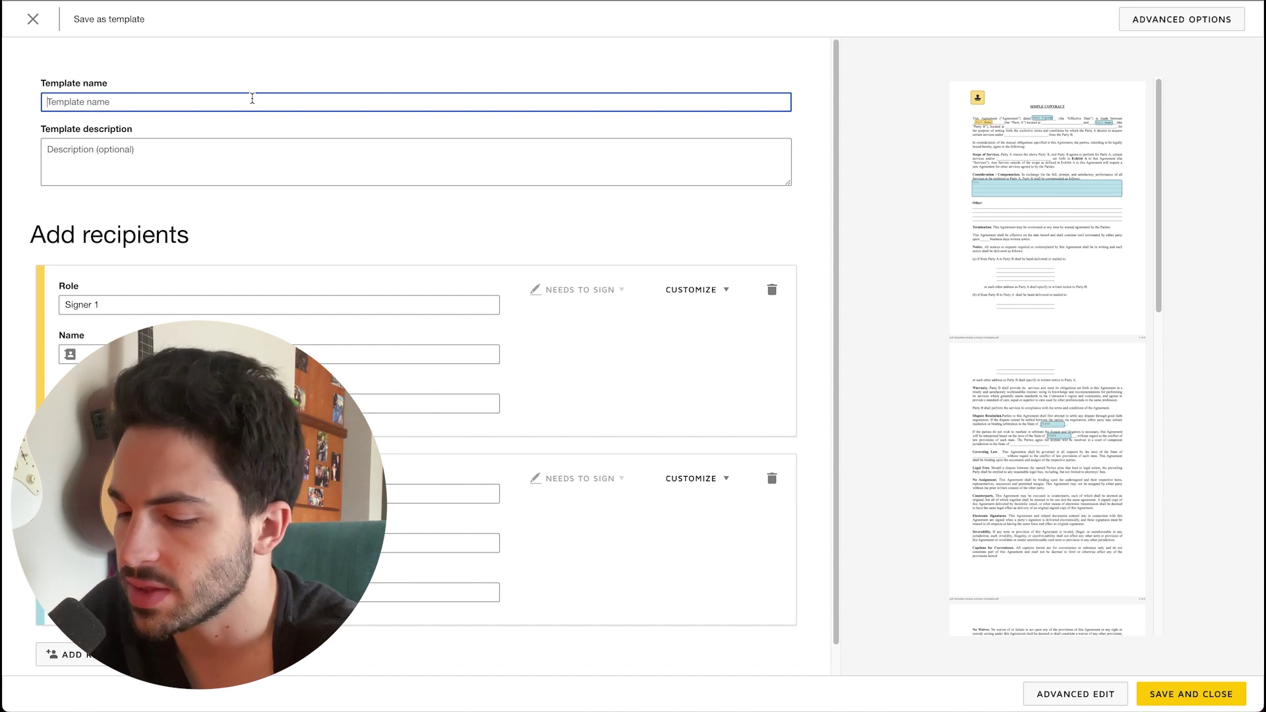
pyautogui.write('temp1')
pyautogui.scroll(-1, 842, 539)
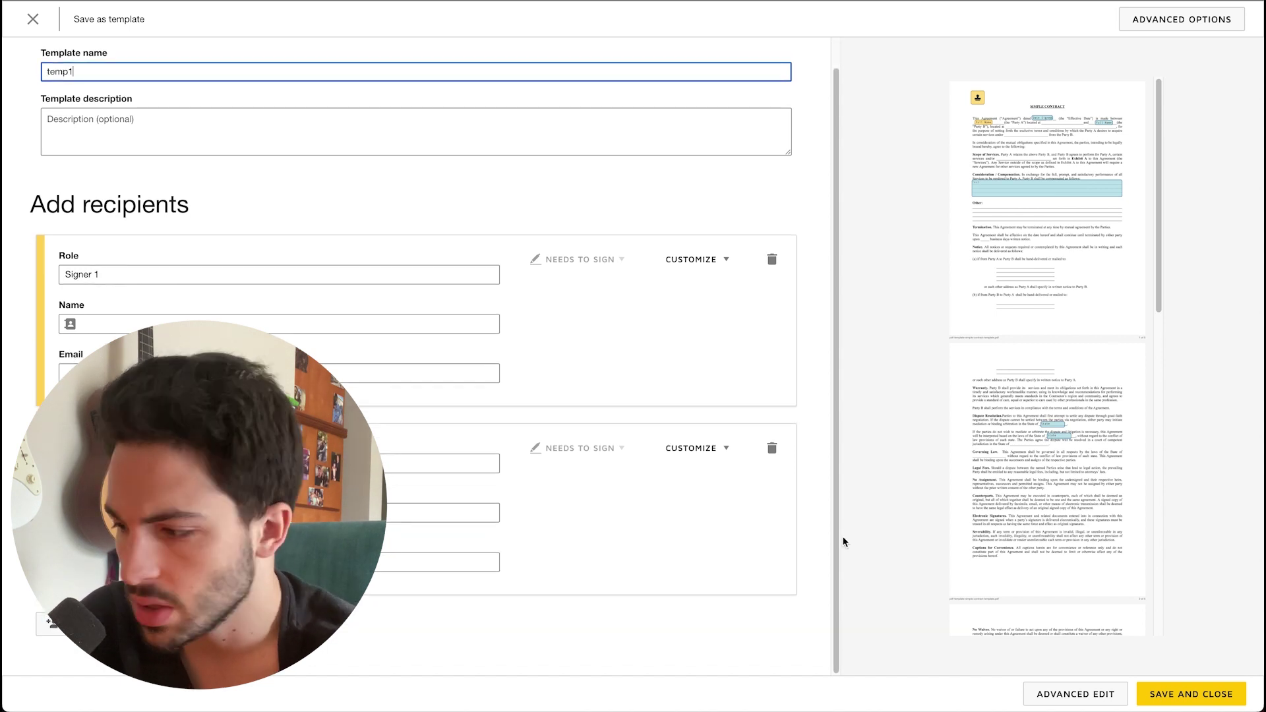
pyautogui.click(1177, 691)
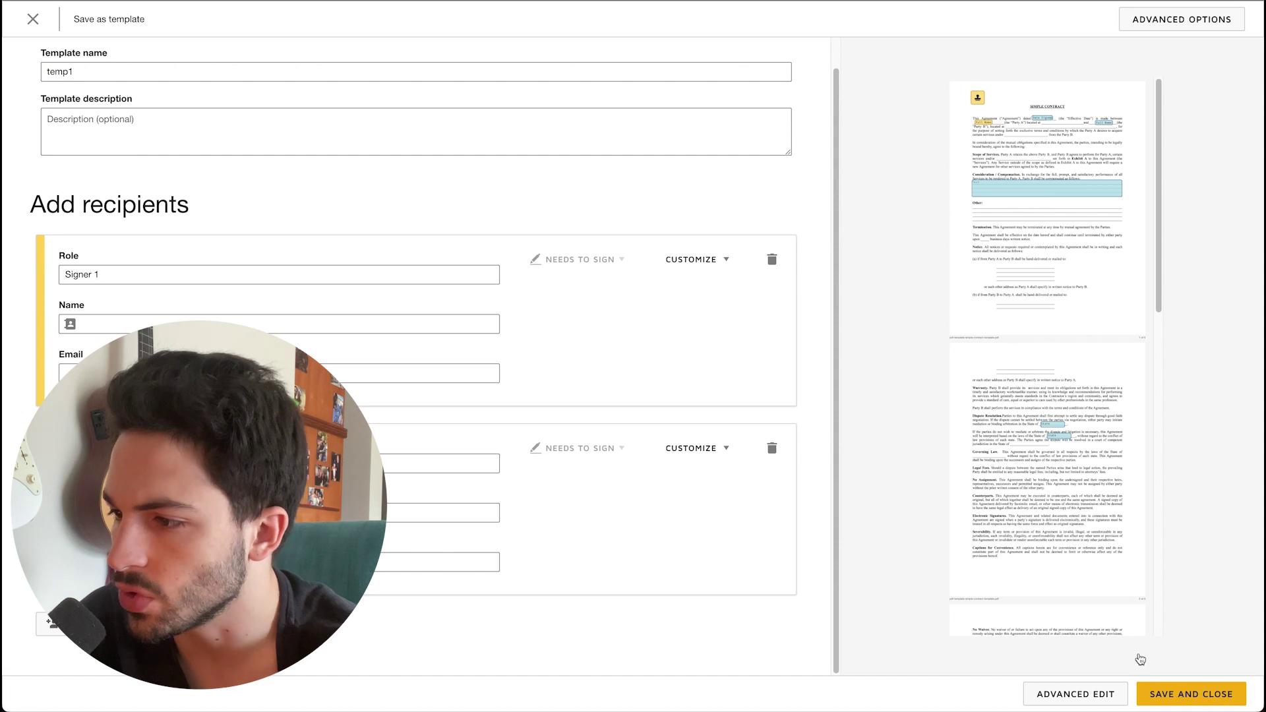